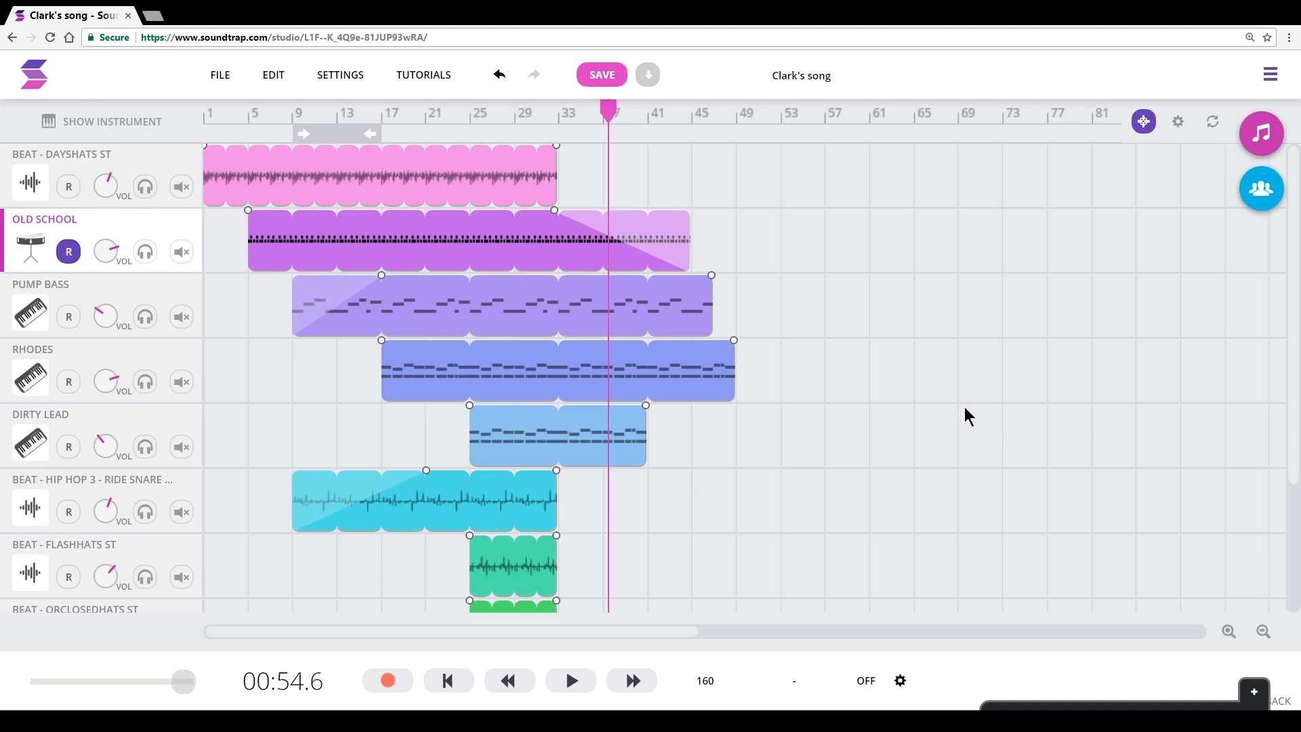
- Go to the Soundtrap for Education landing page at soundtrap.com/edu
mouse_move(704, 383)
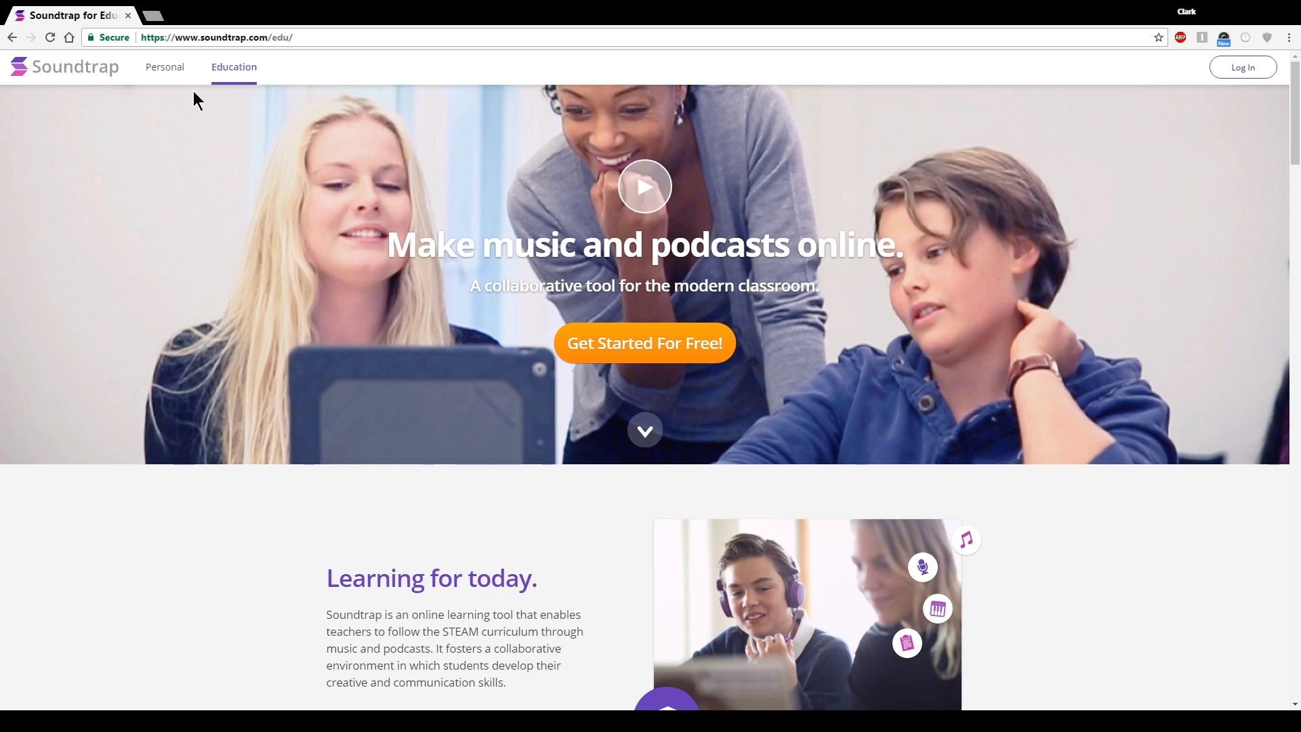
- From the Personal home page, choose Get Started and Personal Use to reach the sign-up dialog
click(163, 75)
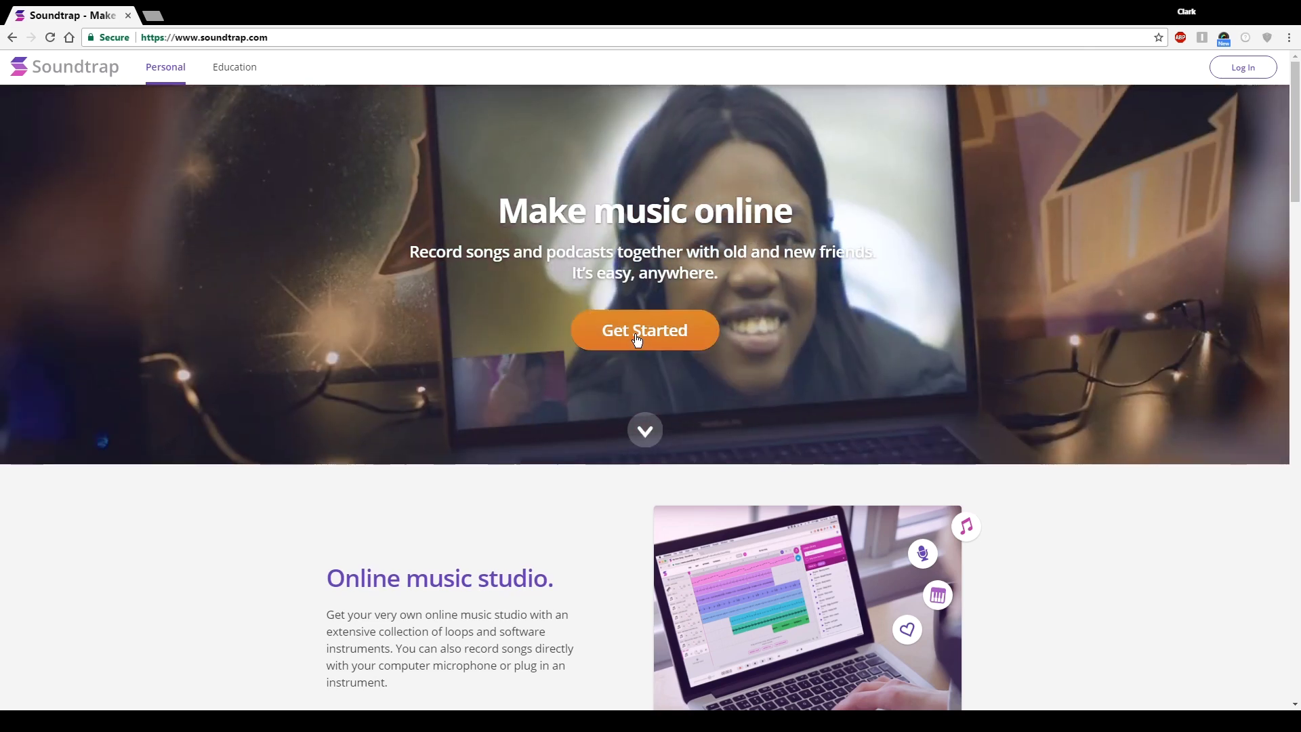
click(636, 339)
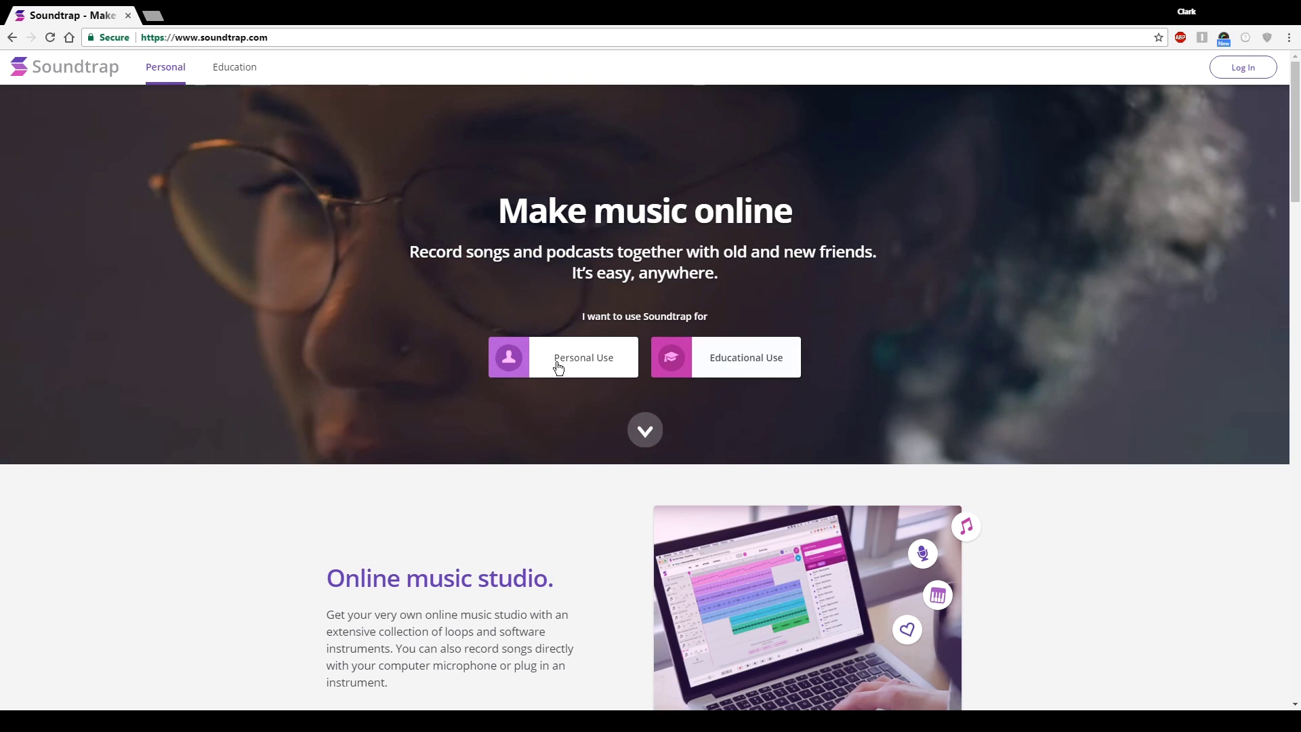
click(558, 365)
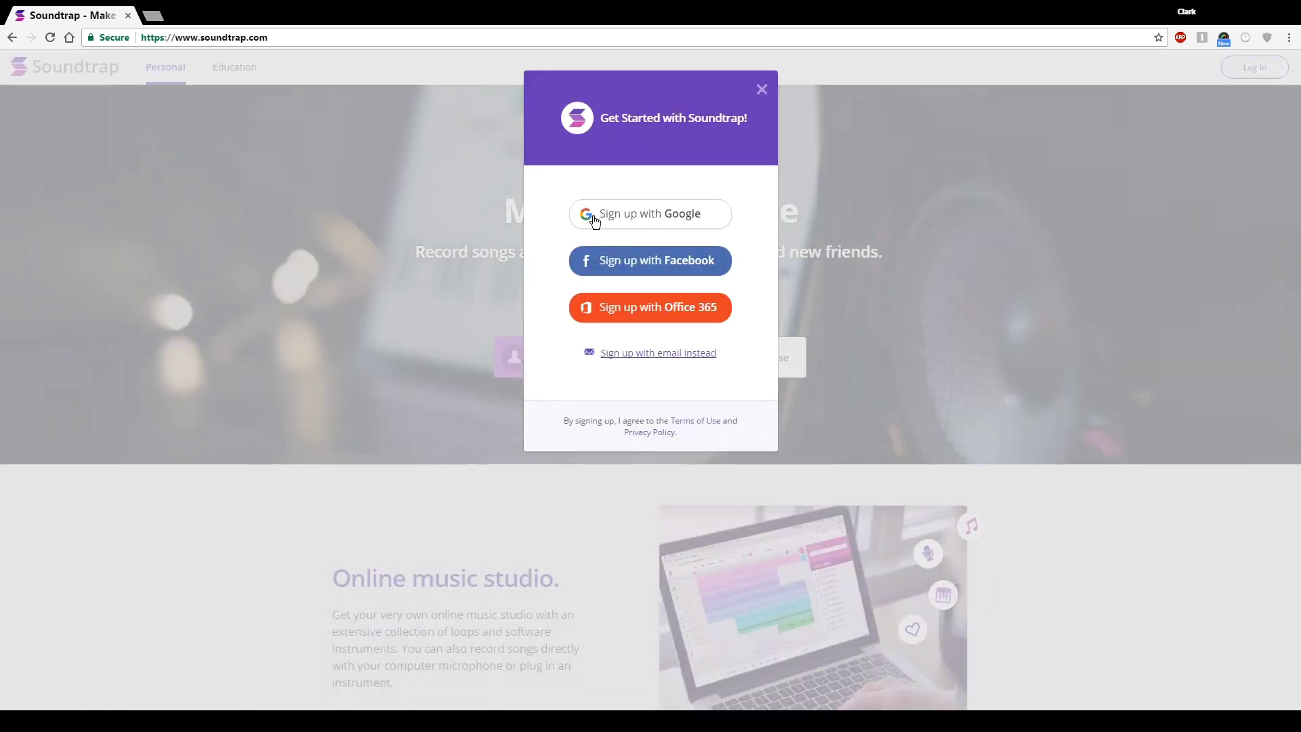
- Sign up with a Google account and start a new studio project
click(594, 216)
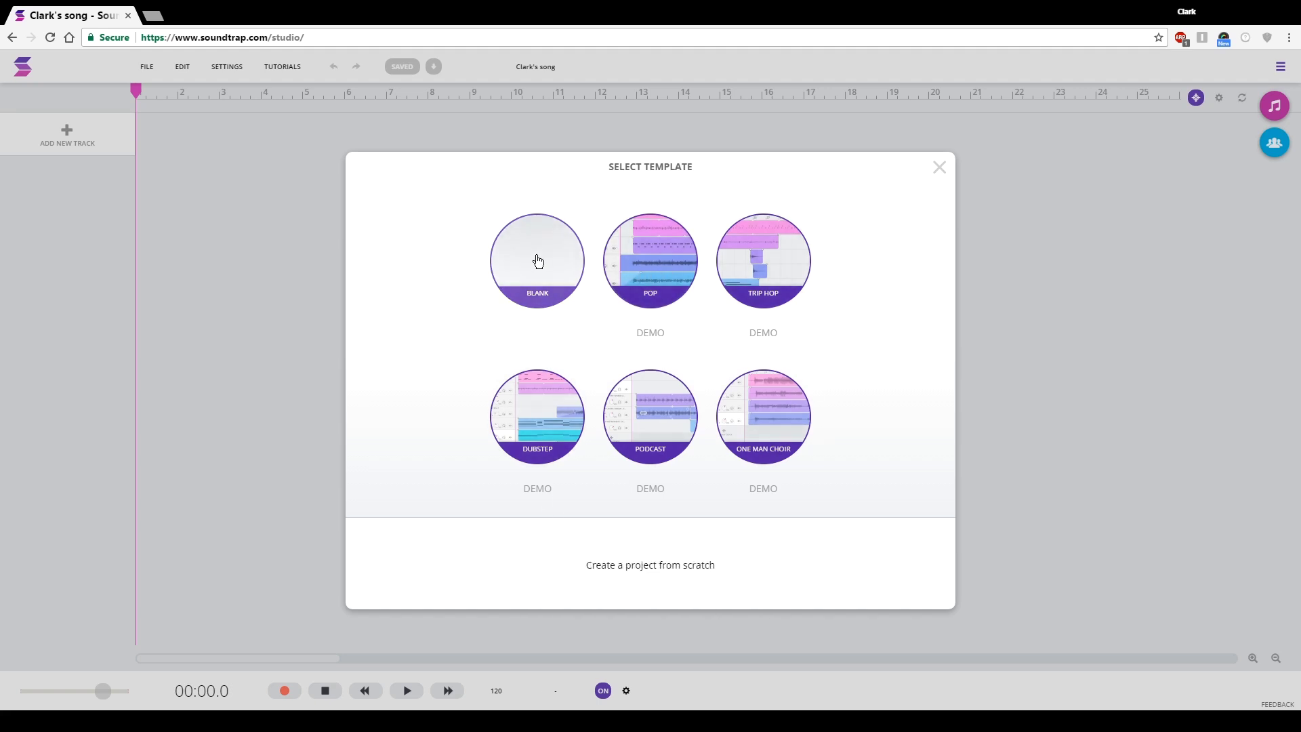
- Start 'Clark's song' from the Blank template
click(547, 286)
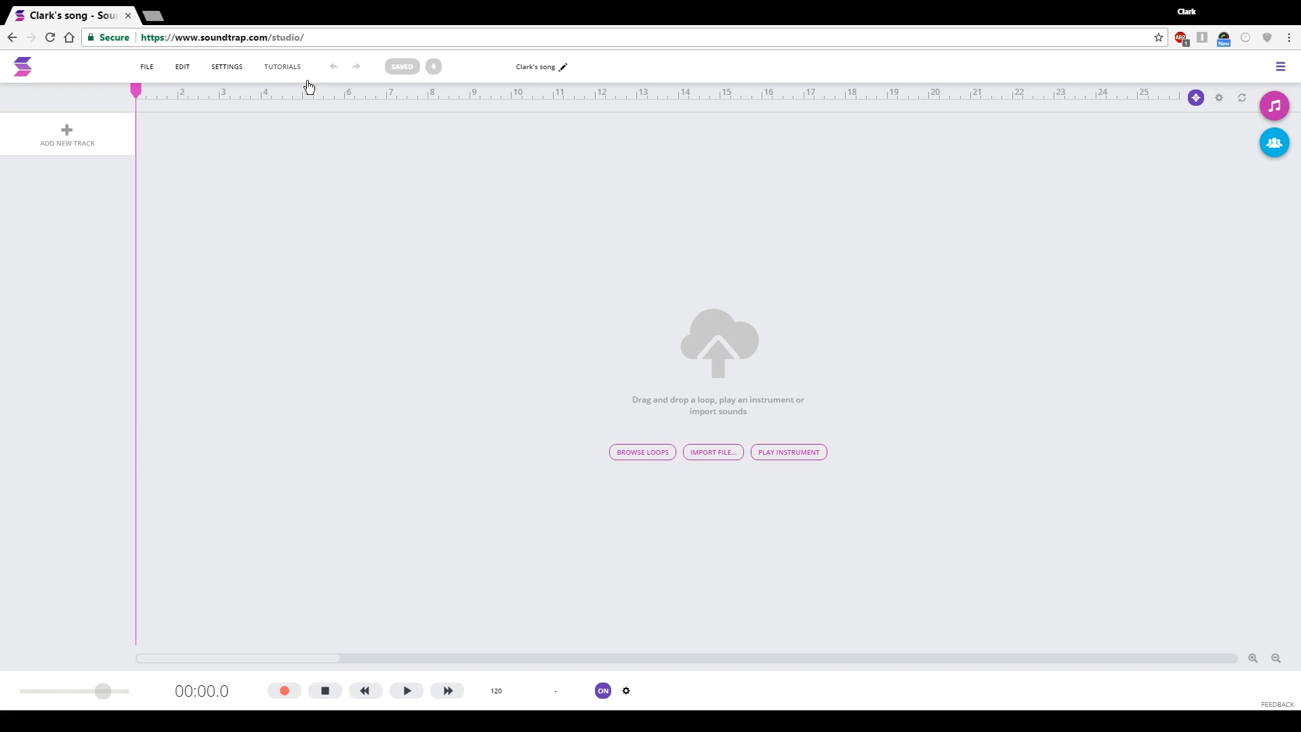
click(301, 92)
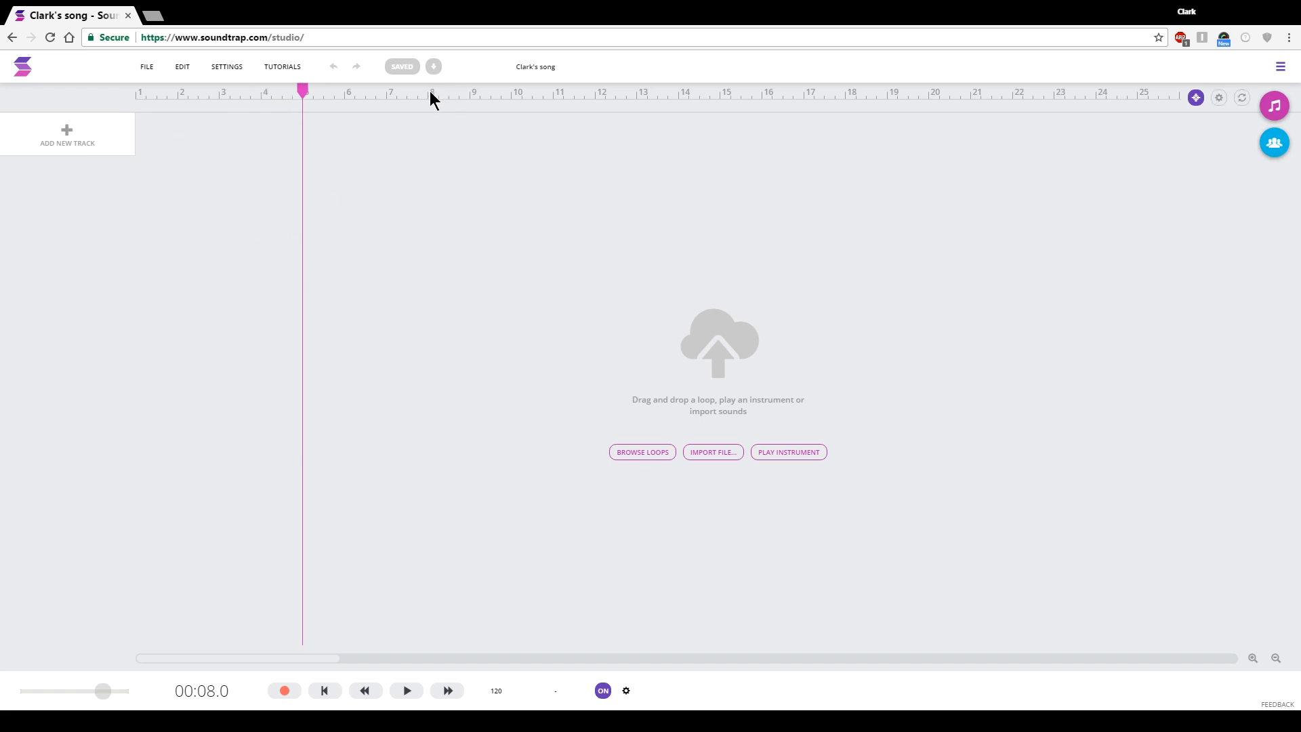
- Move the playhead across bars 9, 17, 4 and 5 on the ruler, finishing at bar 9
click(471, 91)
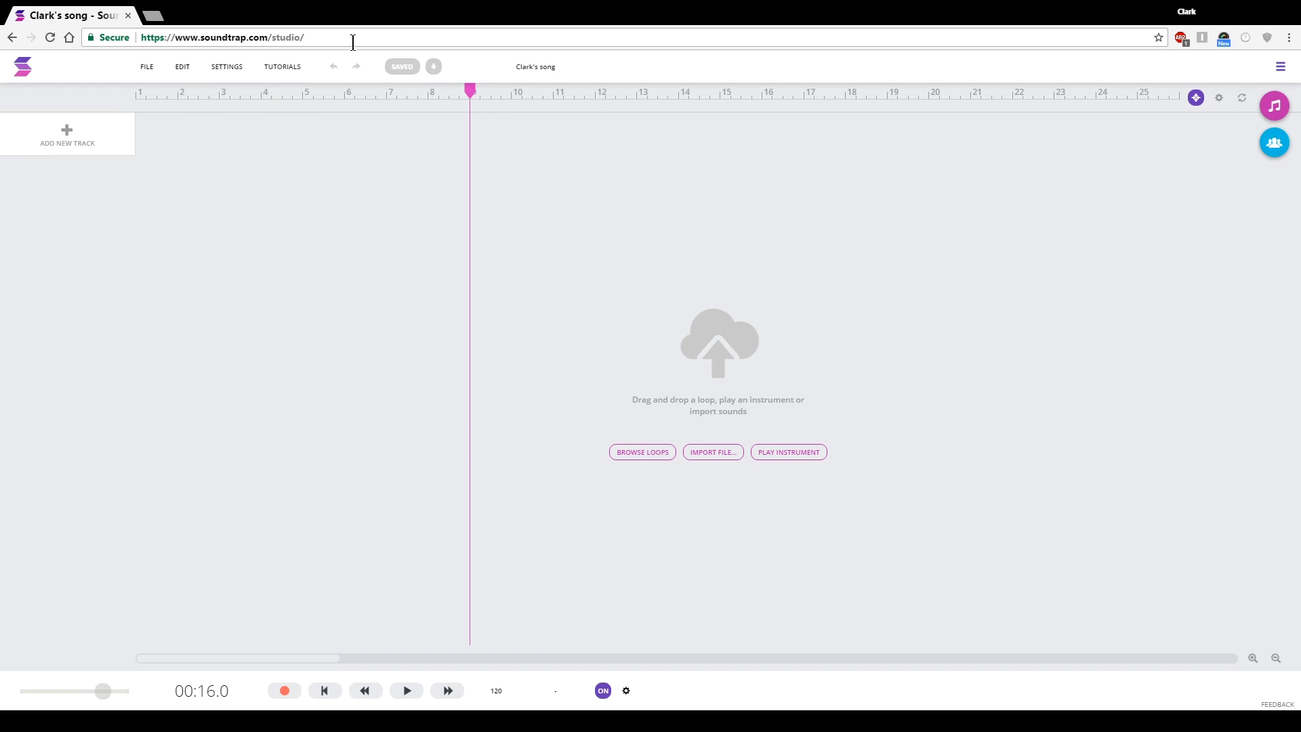
click(804, 91)
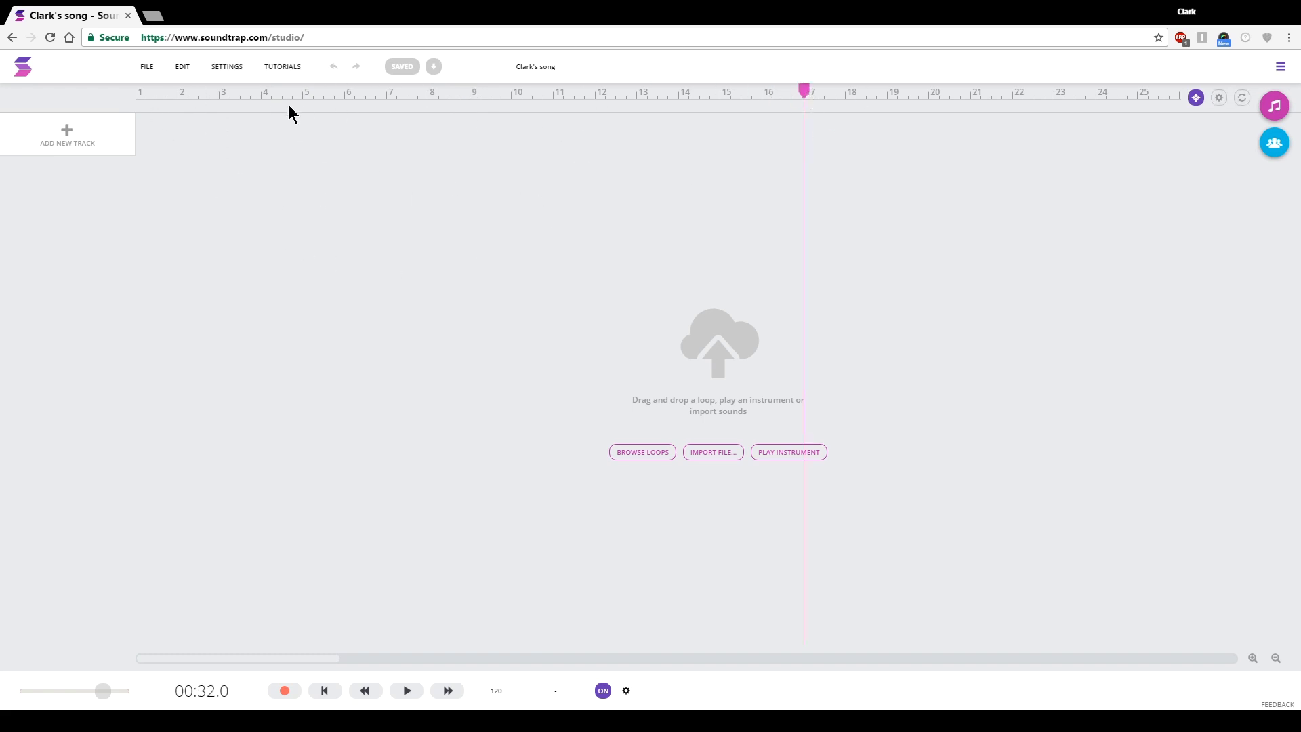
click(262, 91)
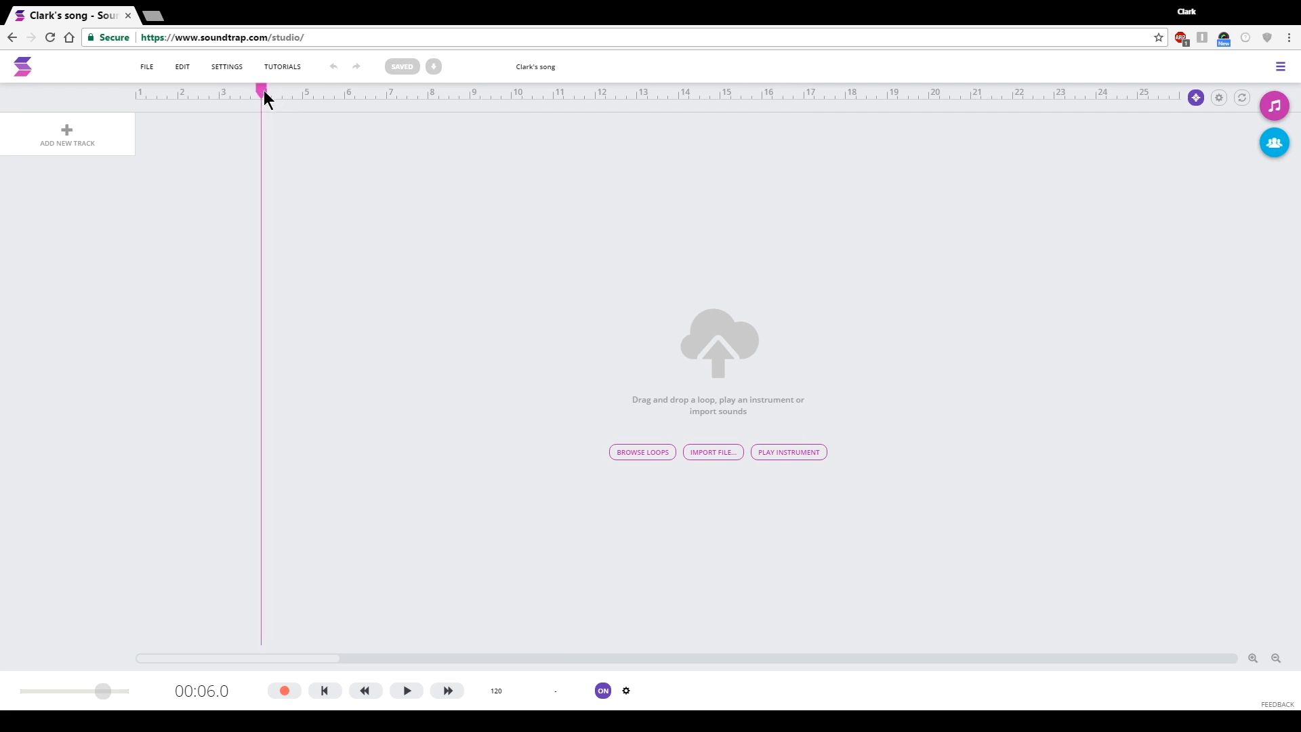
click(302, 91)
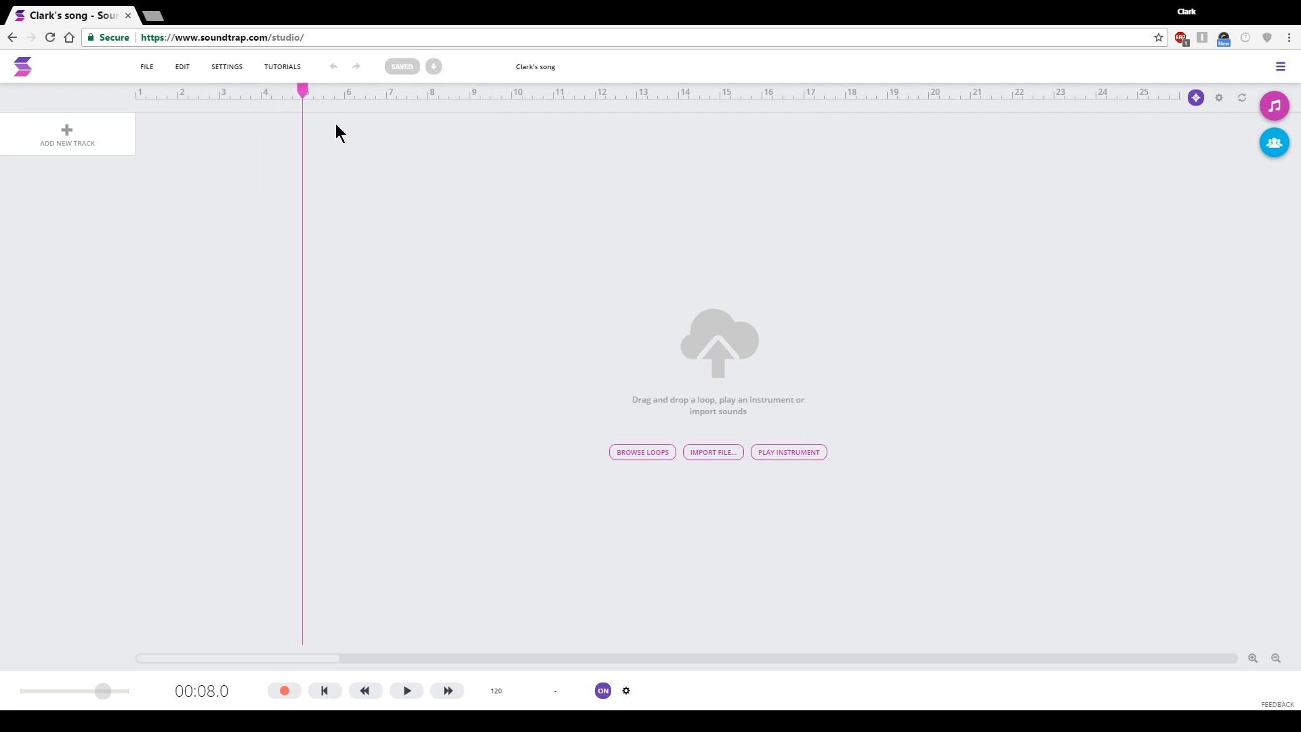
click(489, 92)
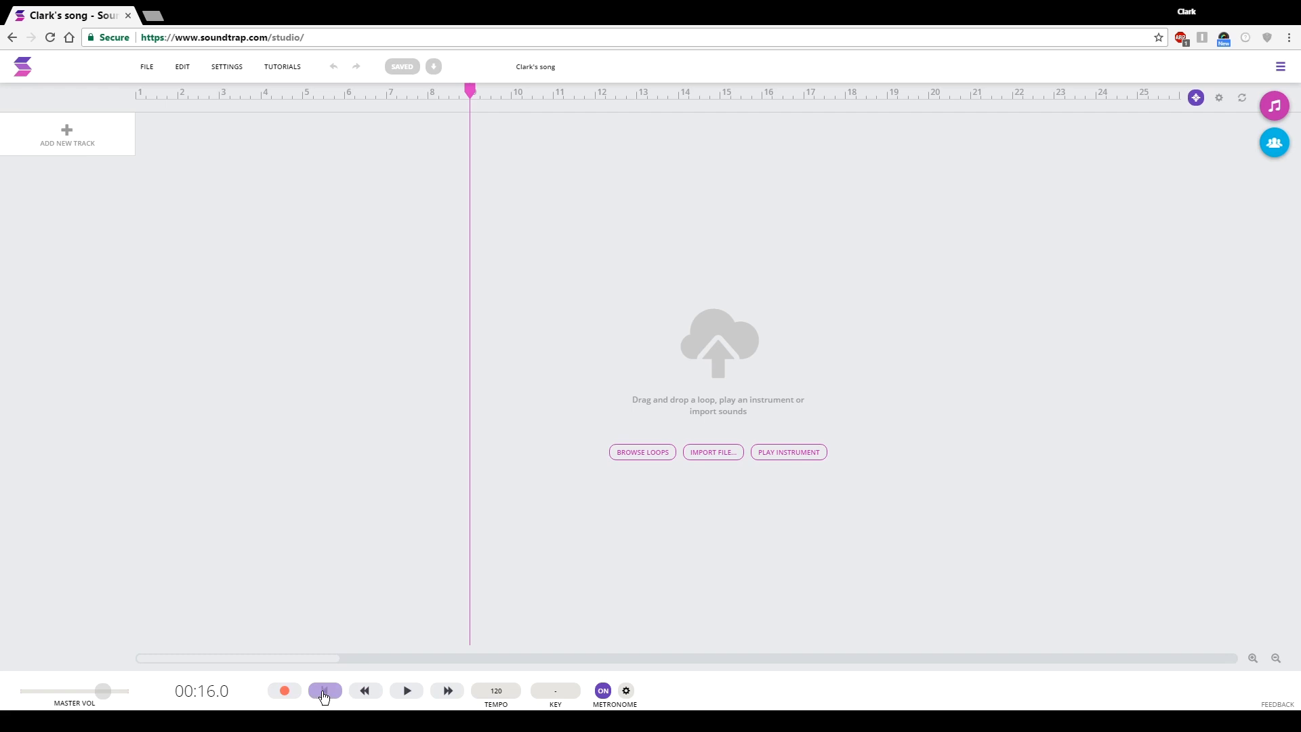
- Play and stop from bar 9, then reposition the playhead around bars 10 to 12
click(406, 690)
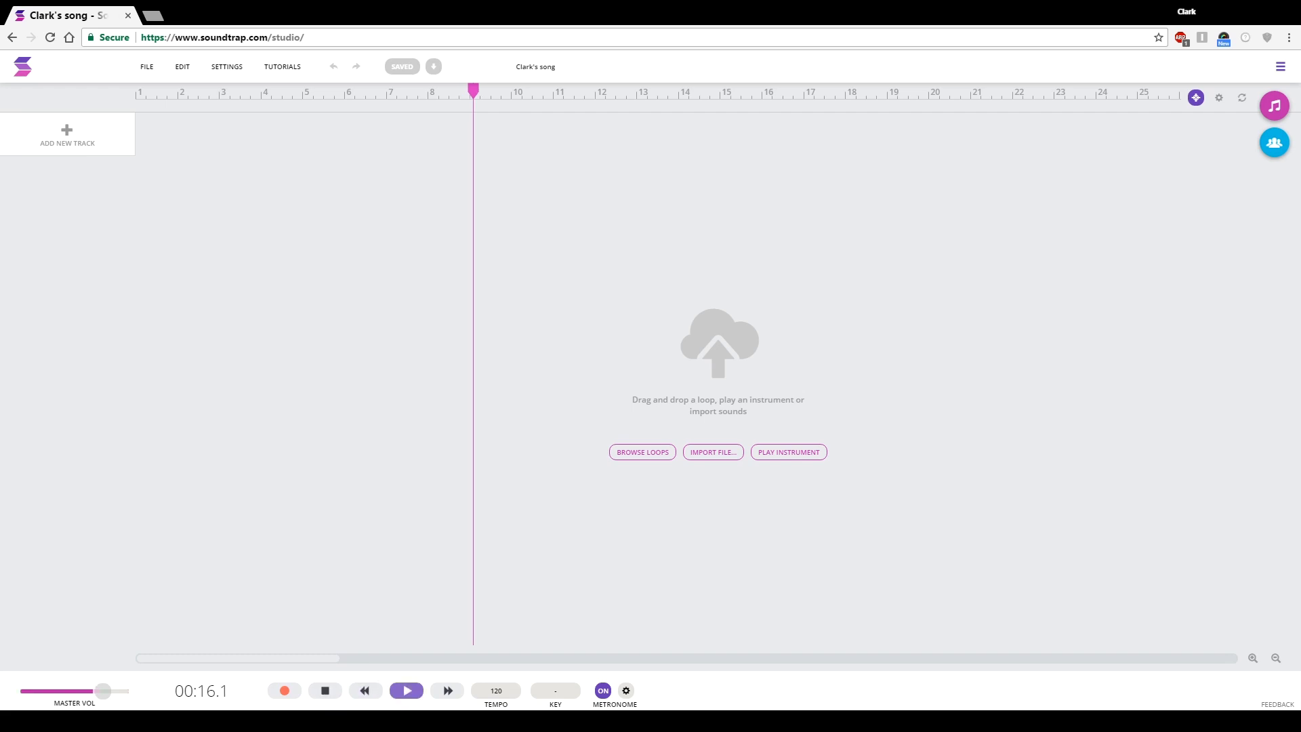
click(326, 691)
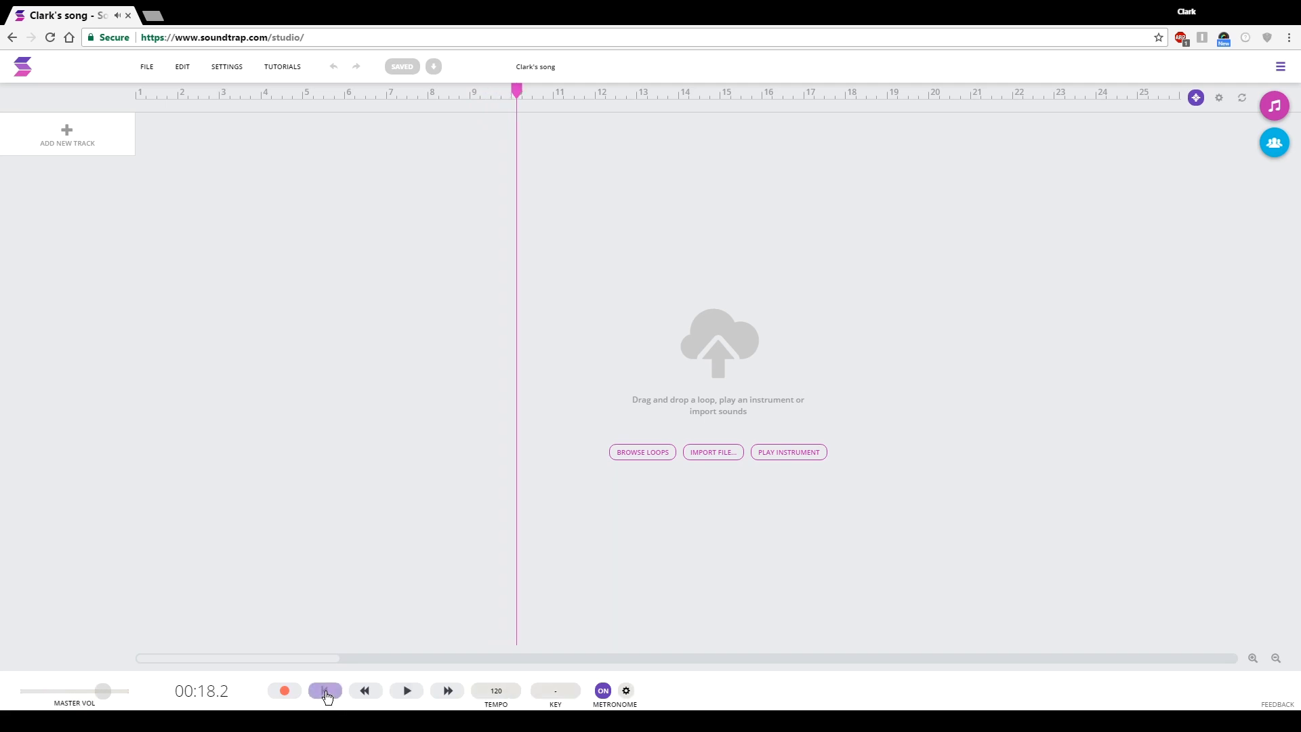
click(325, 691)
mouse_move(135, 90)
mouse_down()
mouse_move(424, 90)
mouse_move(116, 103)
mouse_up()
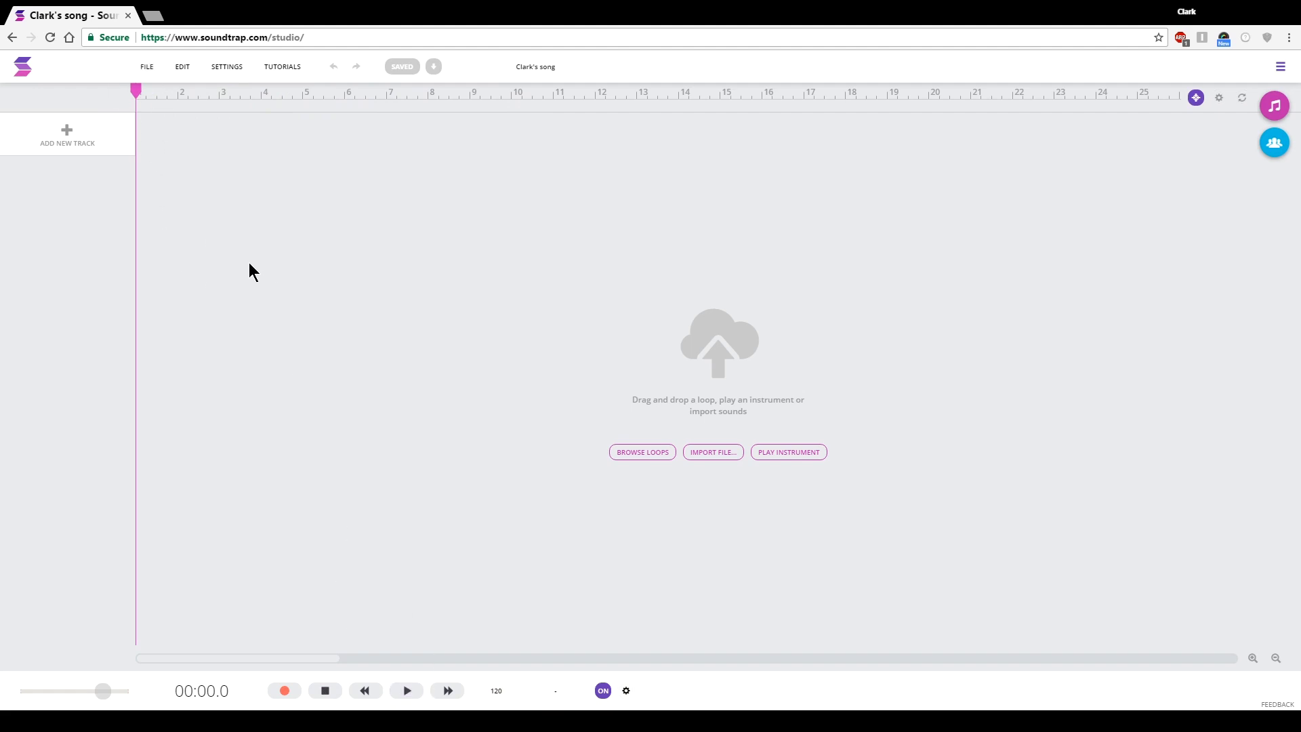
click(511, 409)
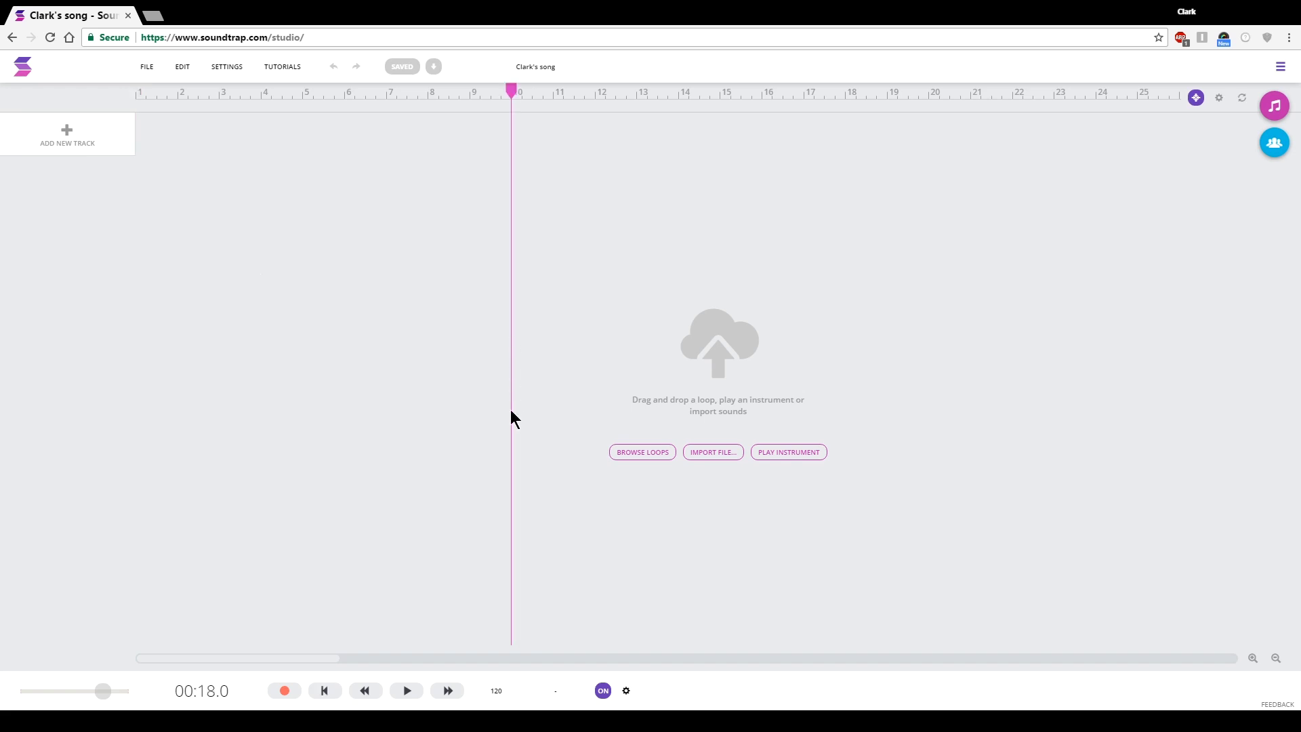
drag(511, 91, 336, 103)
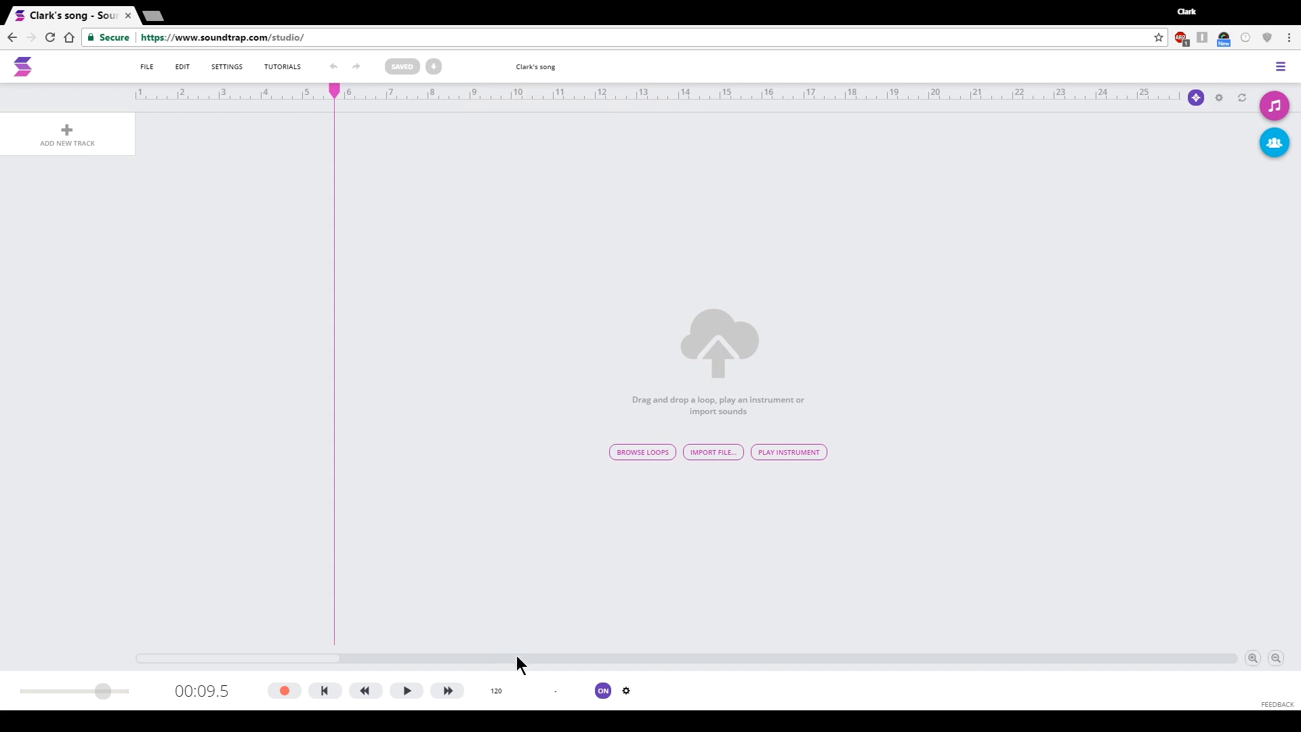
- Turn the metronome off, play a short stretch, and return the playhead to 00:00.0
click(605, 691)
key(space)
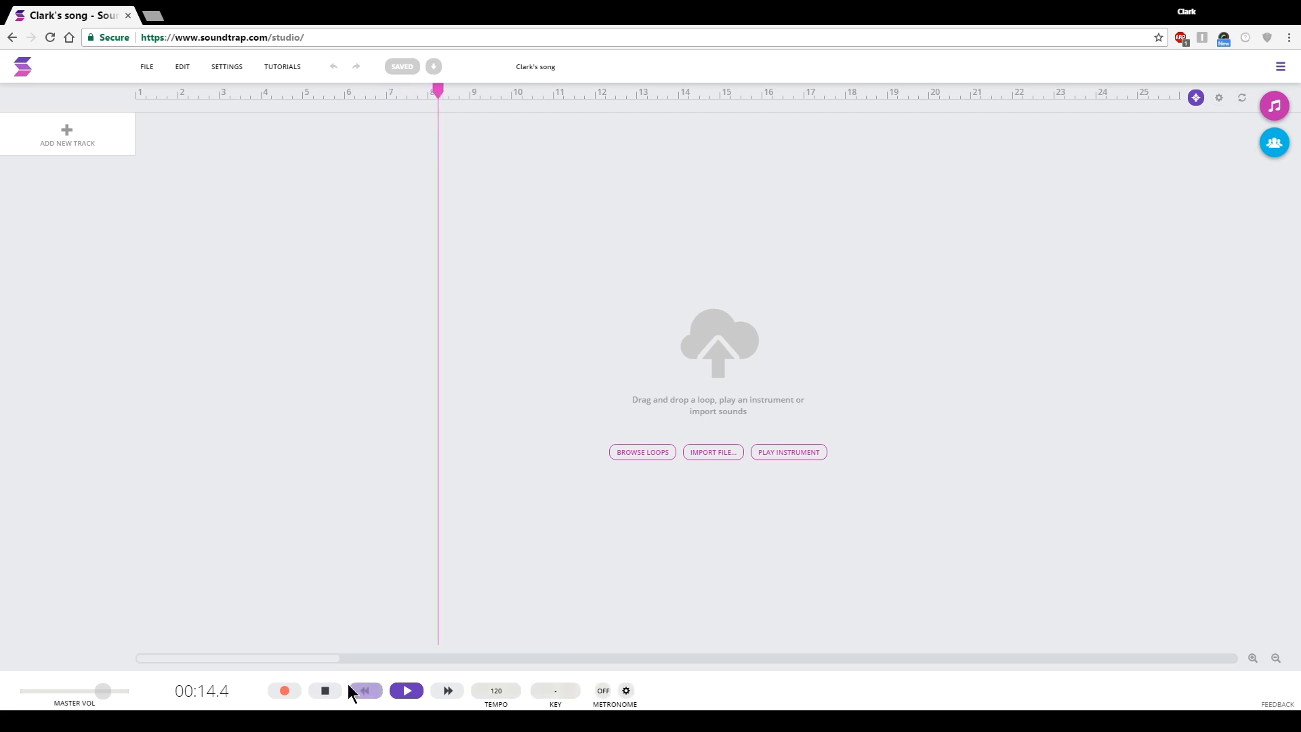
click(328, 691)
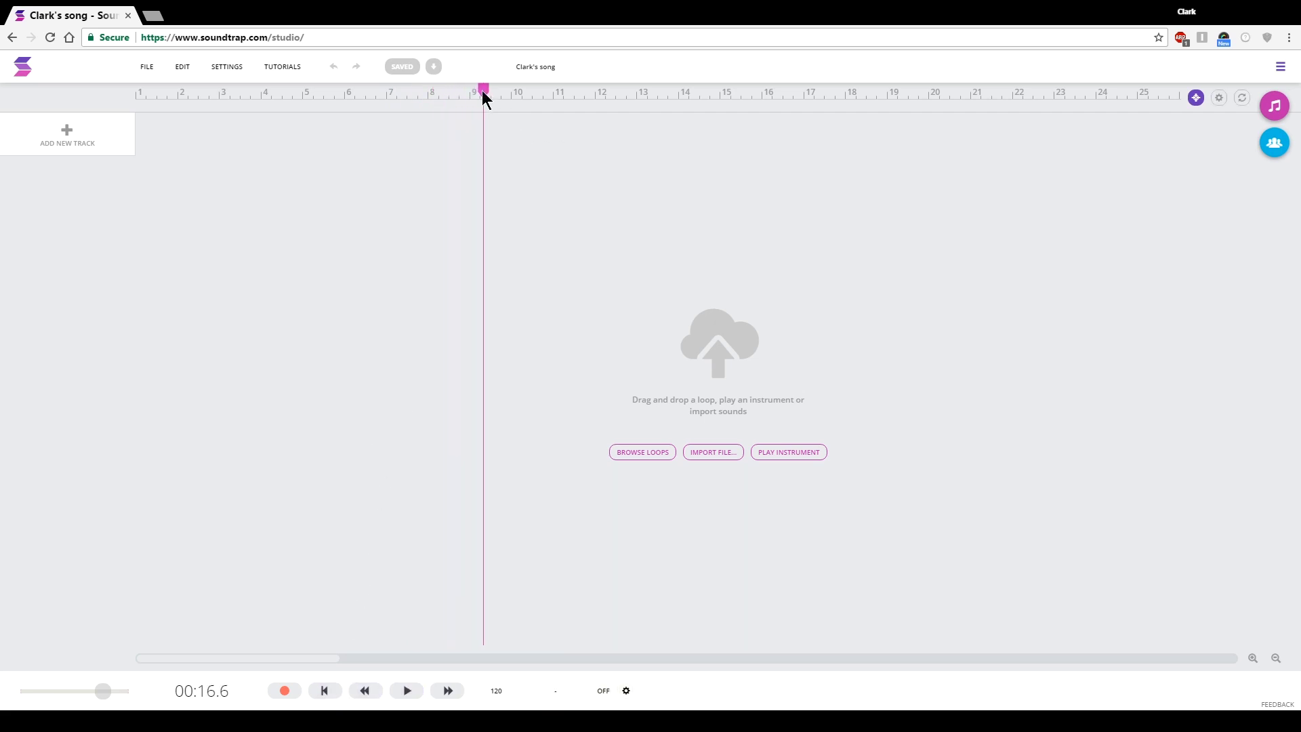
mouse_move(486, 88)
mouse_down()
mouse_move(599, 94)
mouse_move(216, 103)
mouse_move(138, 125)
mouse_move(595, 108)
mouse_up()
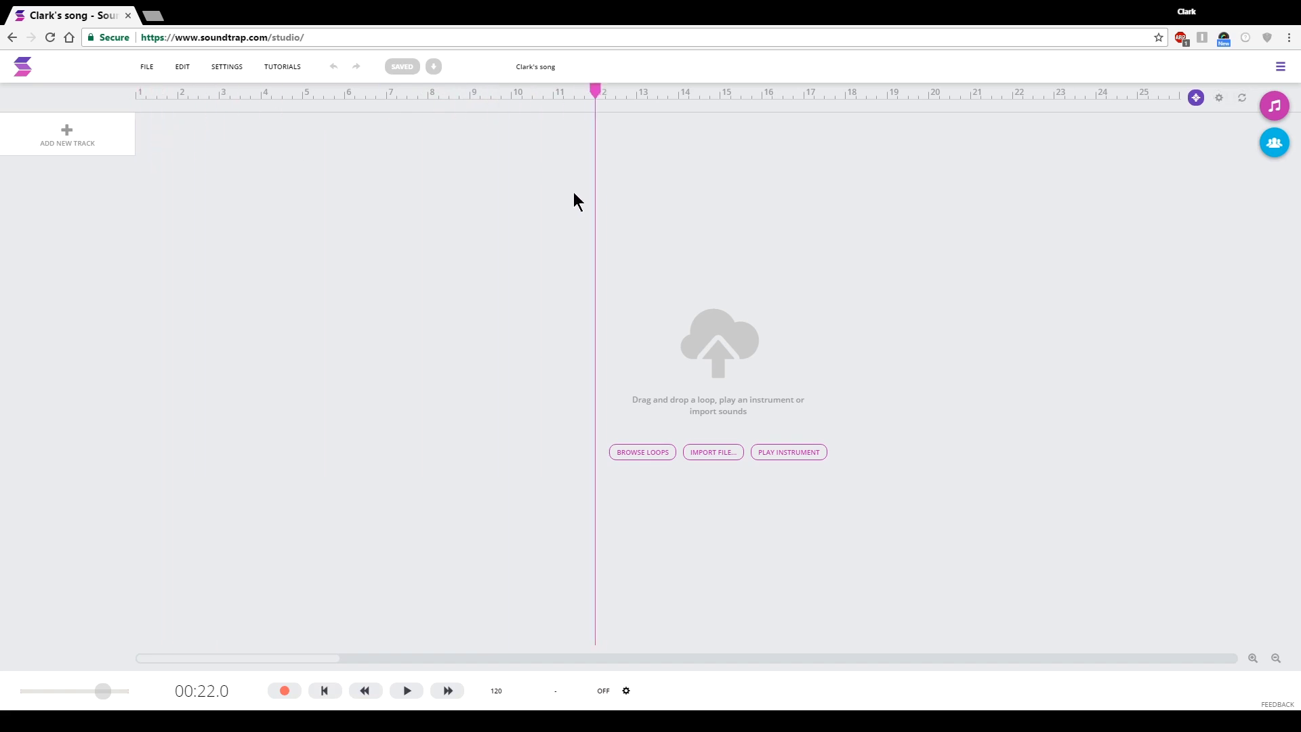
click(328, 693)
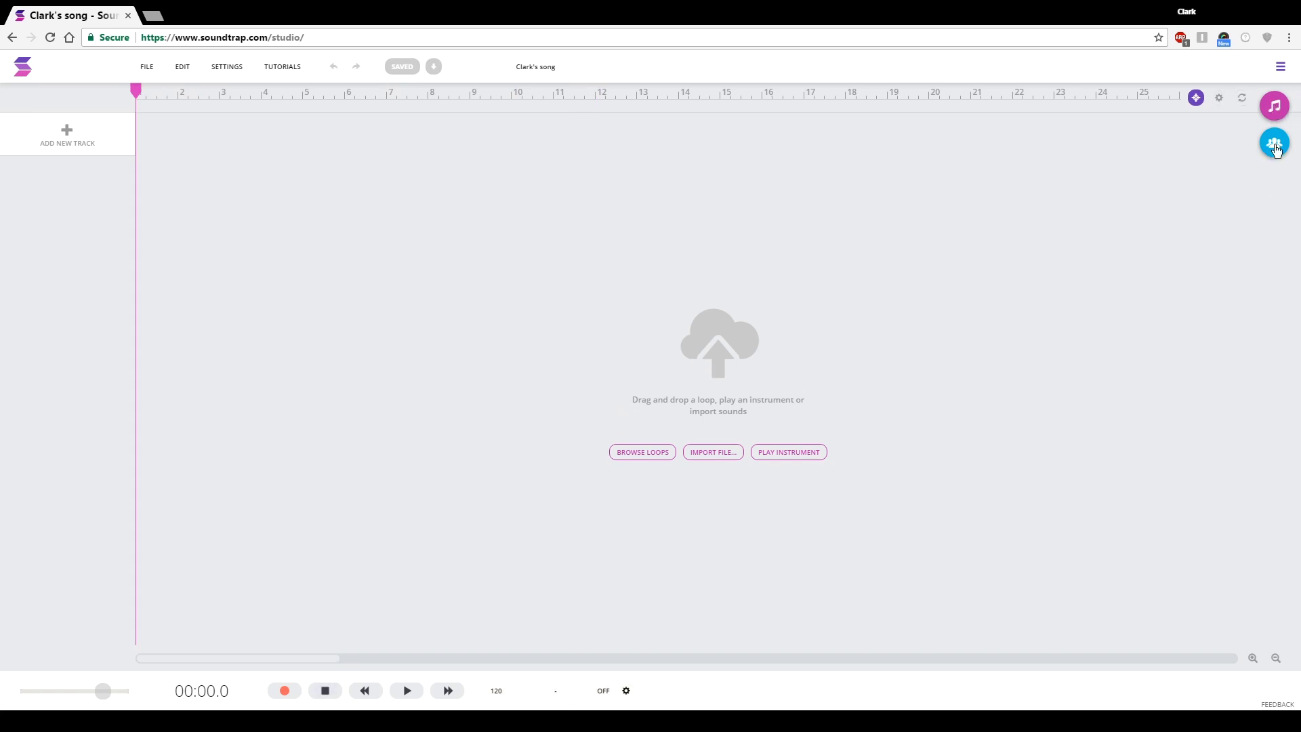
- Open the Loops Library and preview the Beat - 808 Basic Electro 1 loop
click(1274, 108)
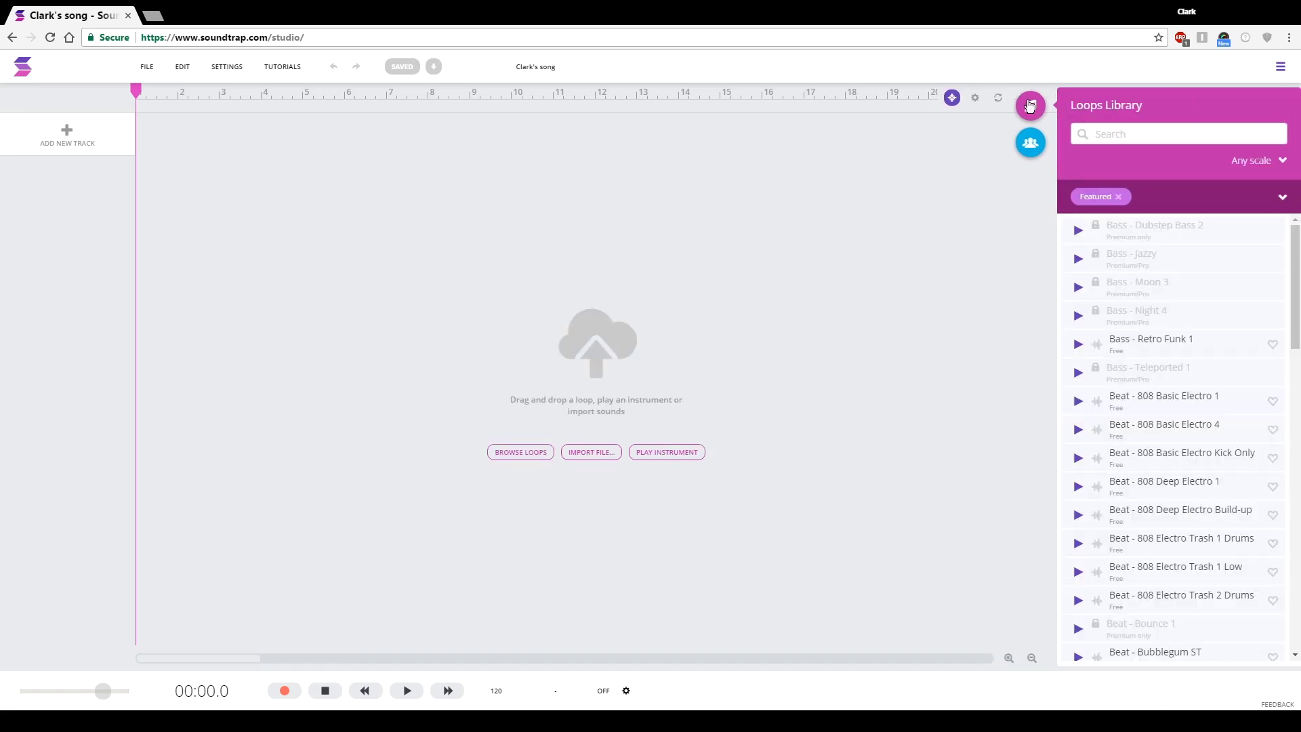
click(1030, 105)
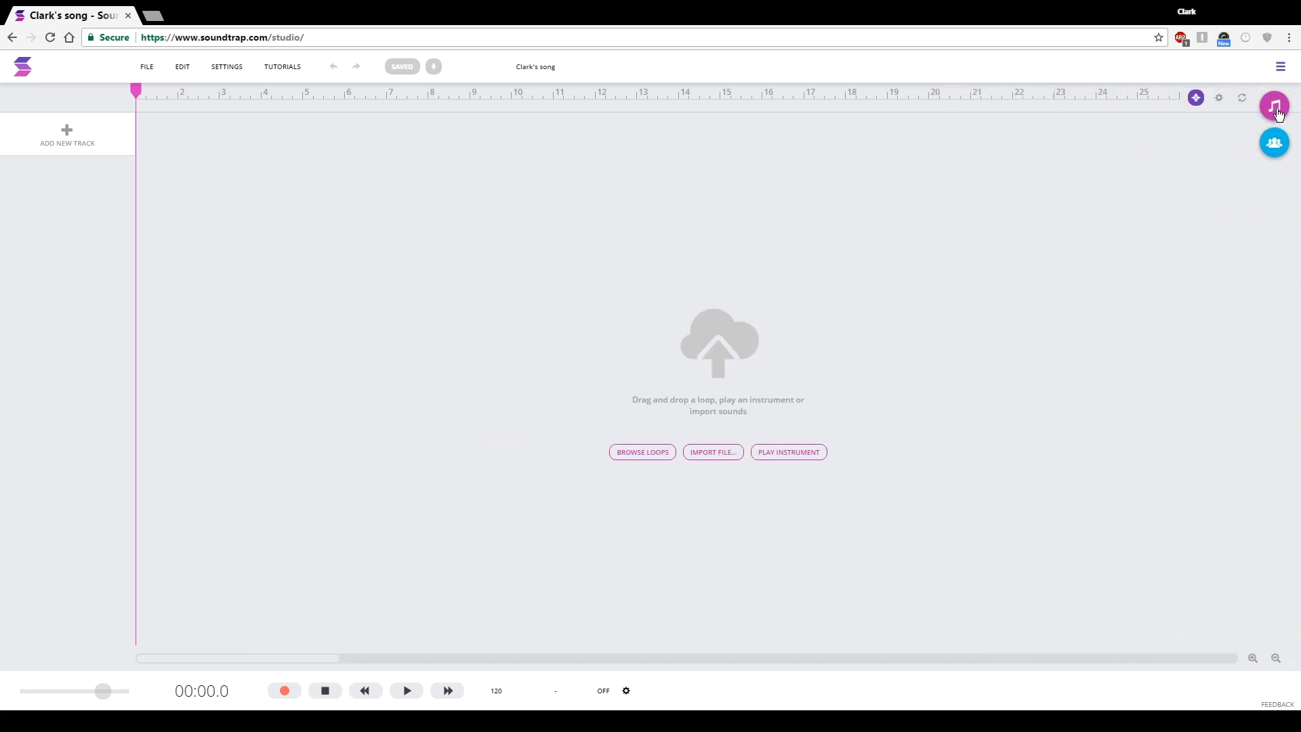
click(1271, 108)
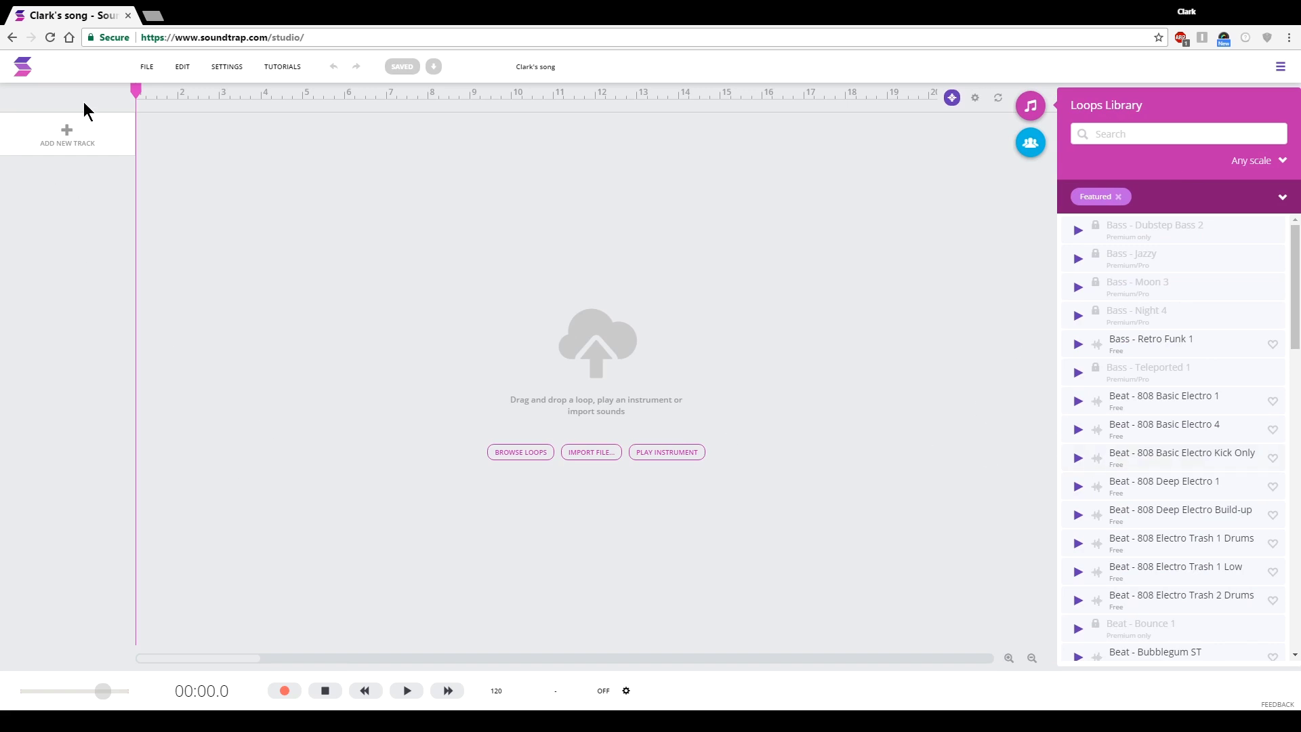
click(1030, 105)
click(1271, 108)
click(1040, 105)
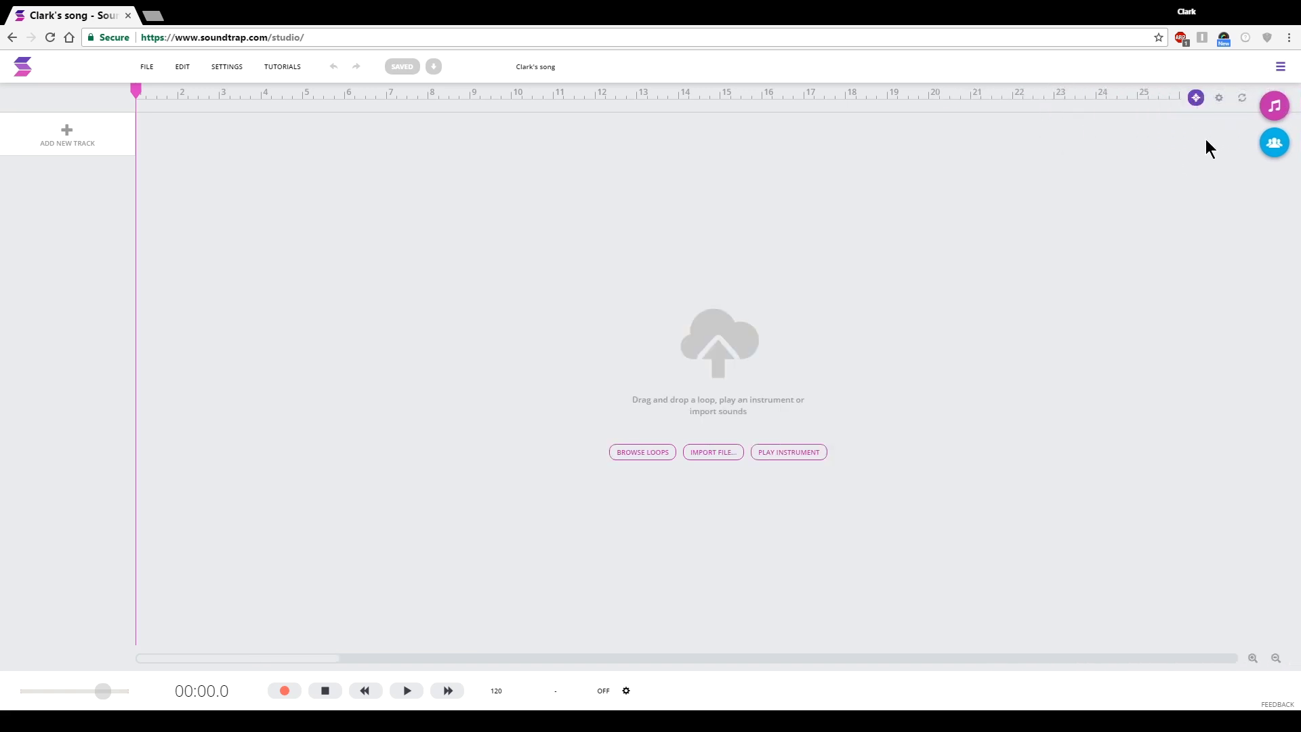
click(1267, 108)
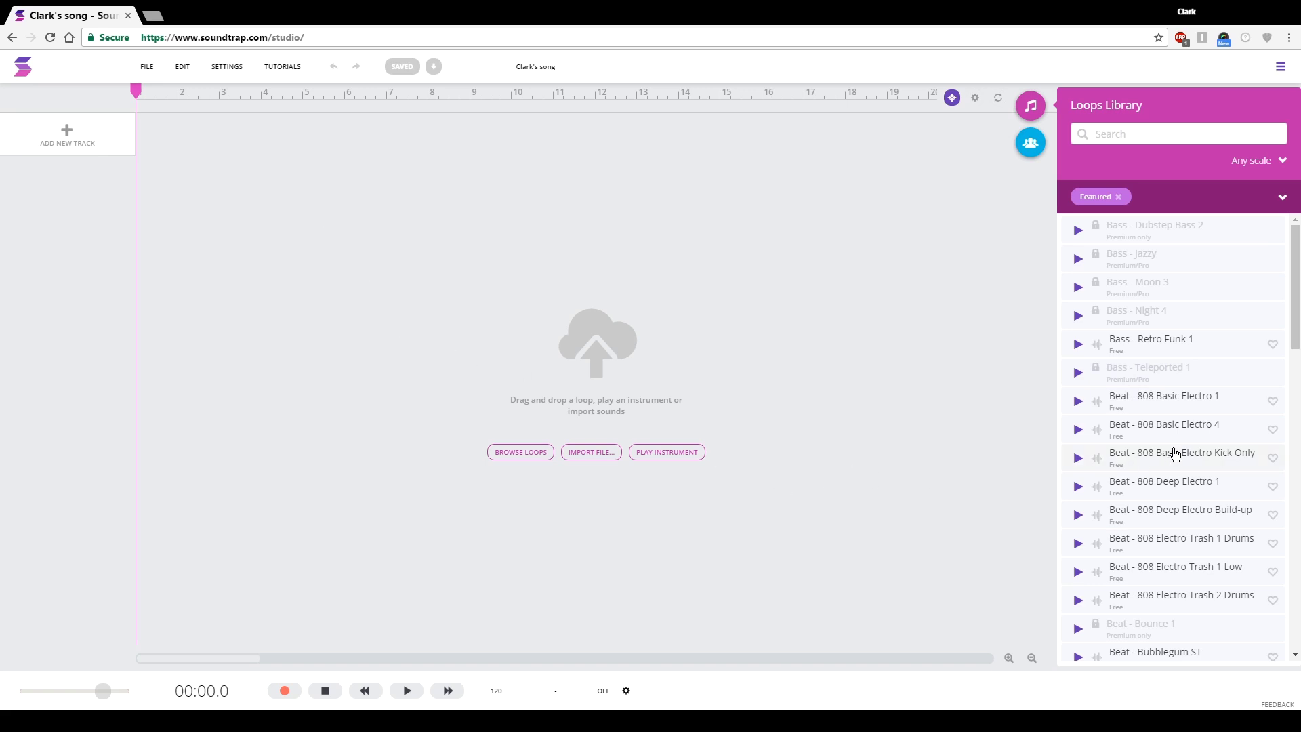
click(1080, 406)
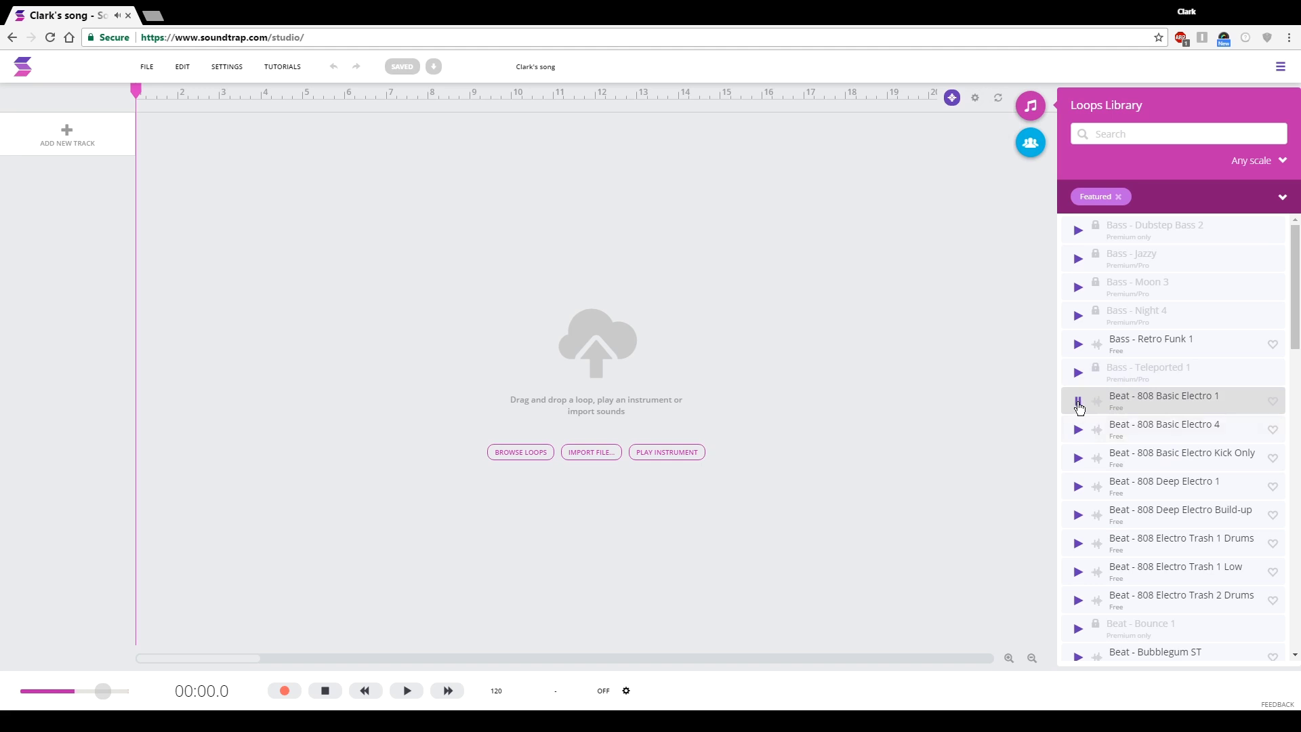
- Stop the 808 Basic Electro 1 preview and search the Loops Library for 'hats'
click(1078, 403)
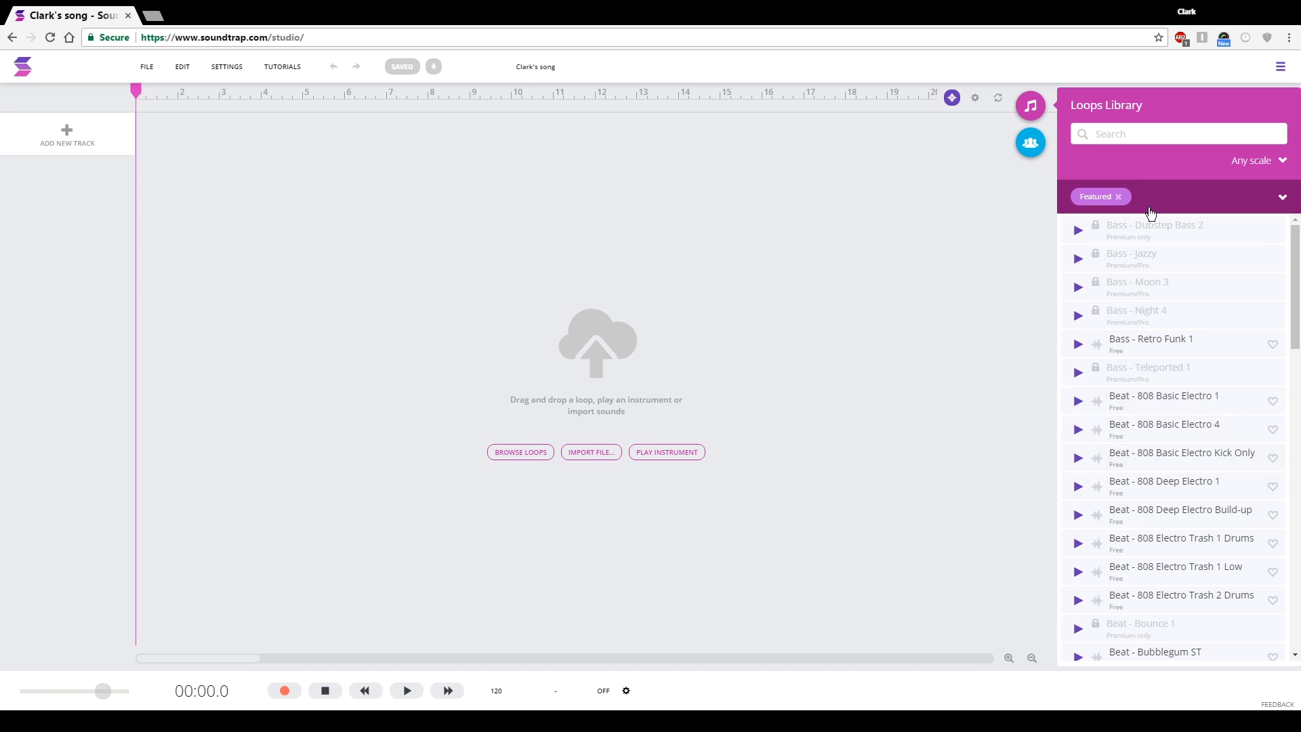
click(1129, 133)
text(hats)
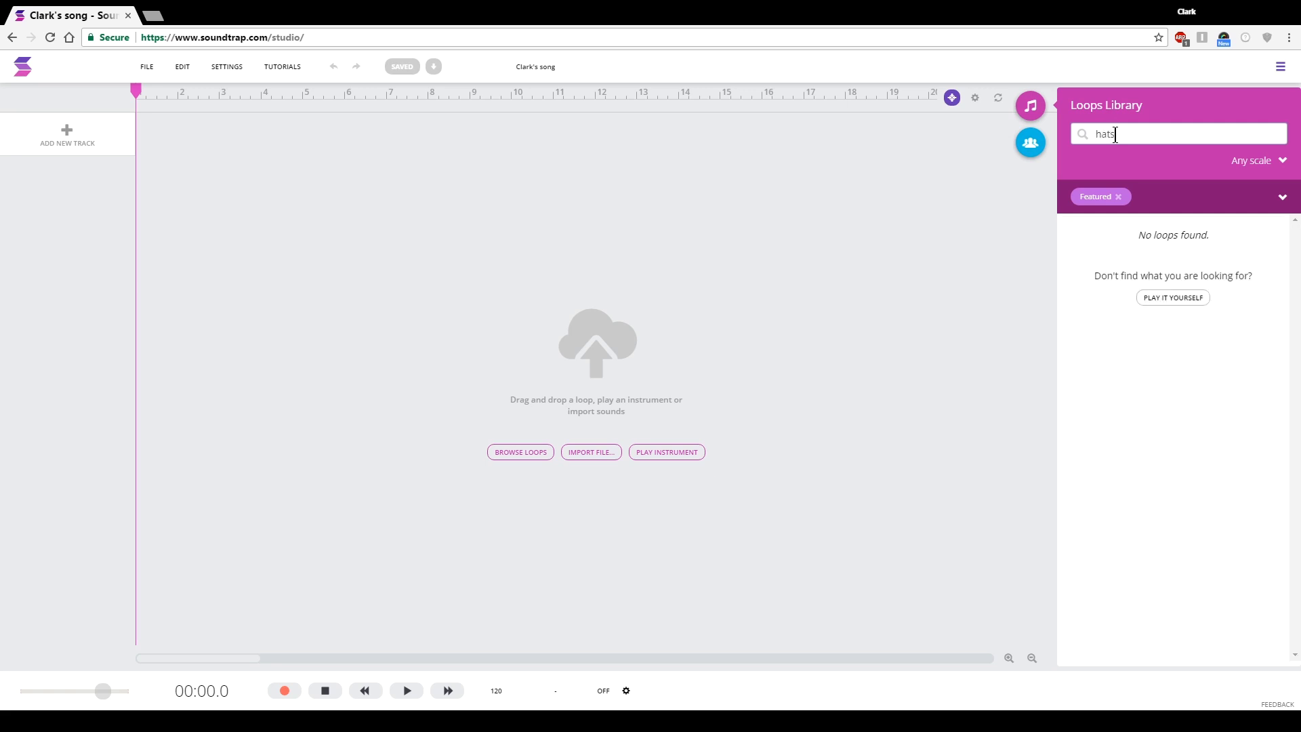
- Remove the Featured filter so the 'hats' search lists hi-hat loops, then select the search term
click(1120, 199)
click(1118, 197)
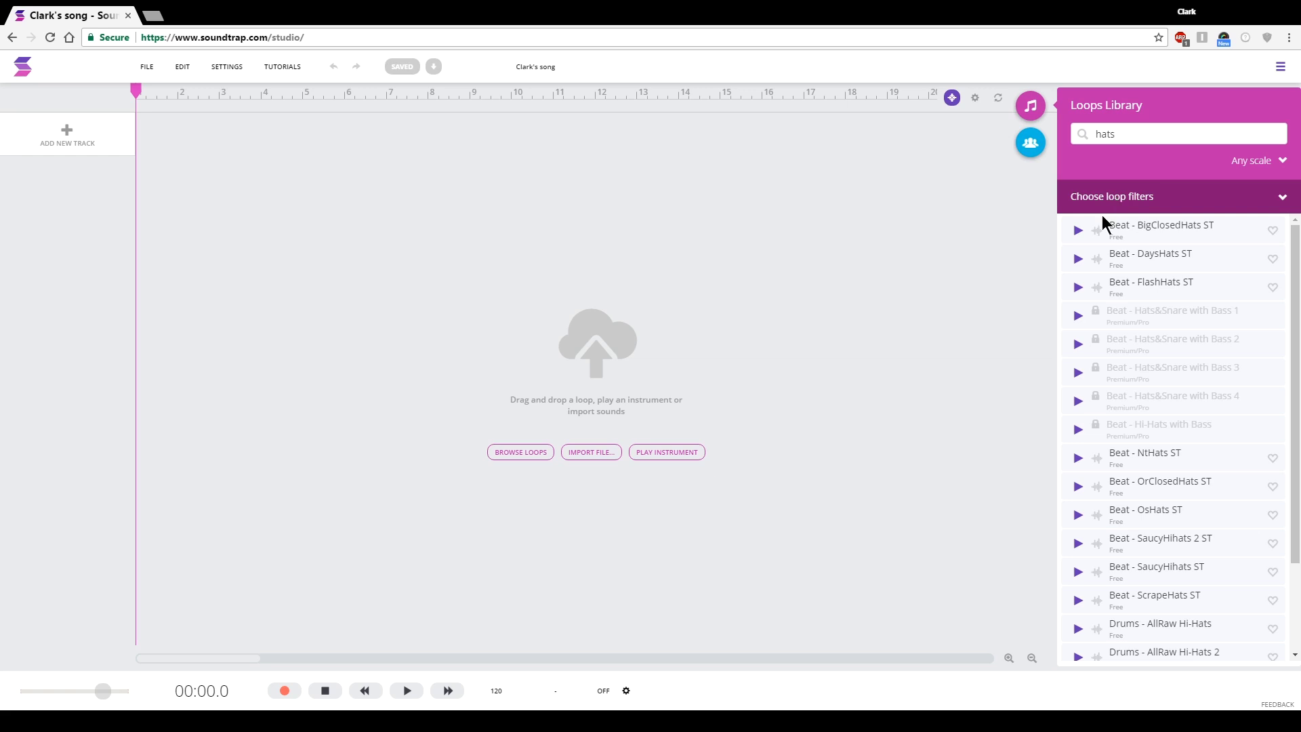
double_click(1121, 134)
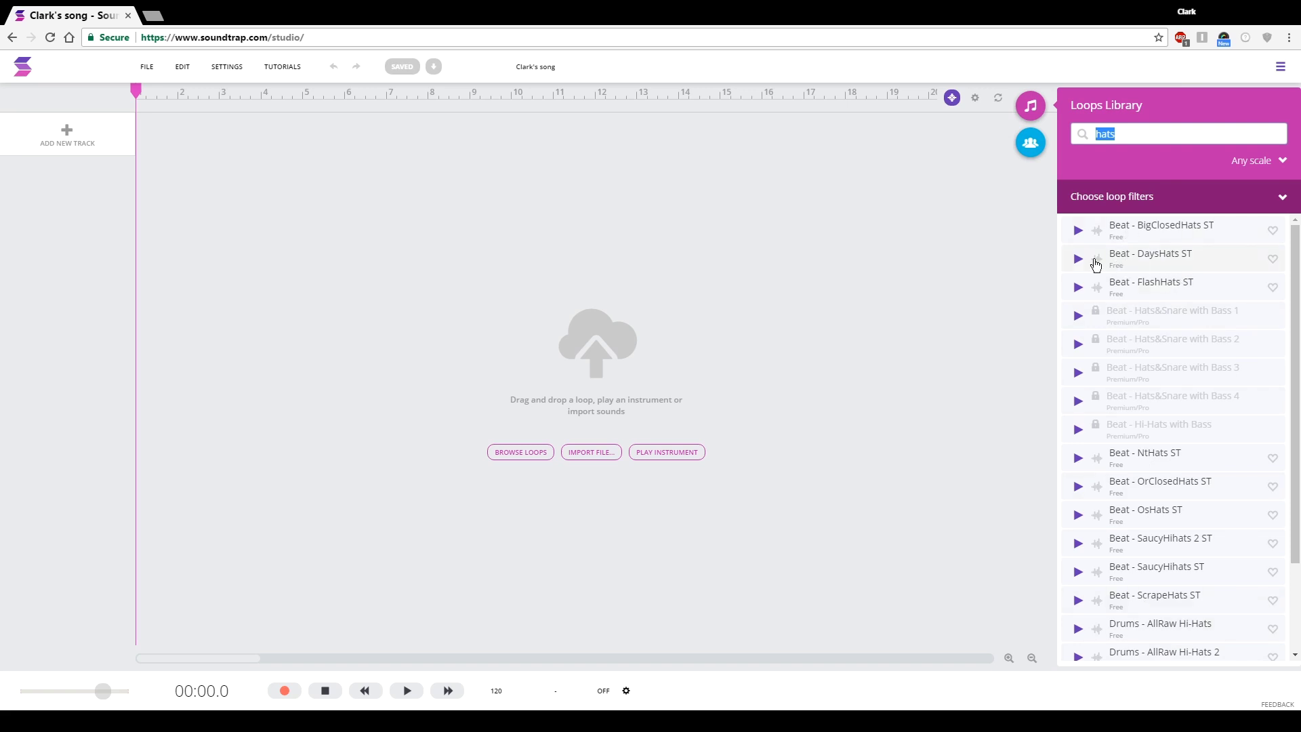
- Preview the BigClosedHats, DaysHats, OrClosedHats and OsHats loops, then add Beat - DaysHats ST as a track
click(1077, 230)
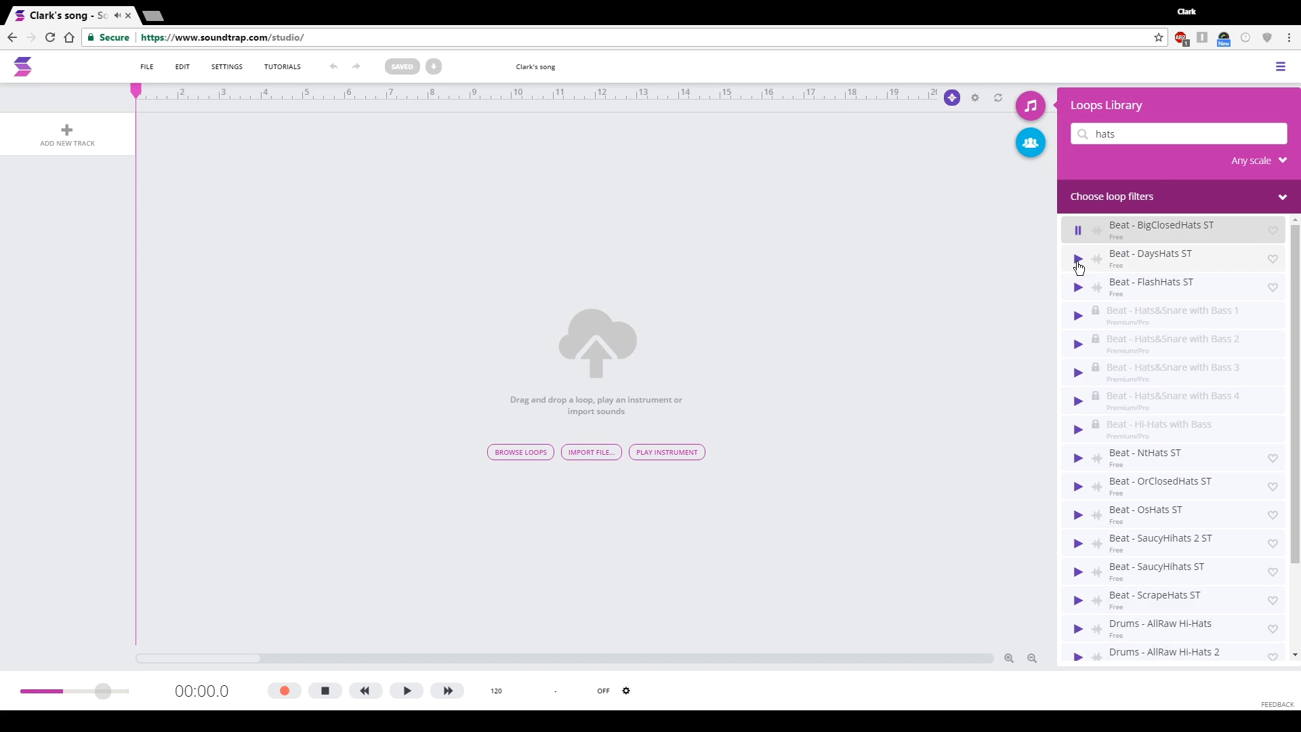
click(1079, 264)
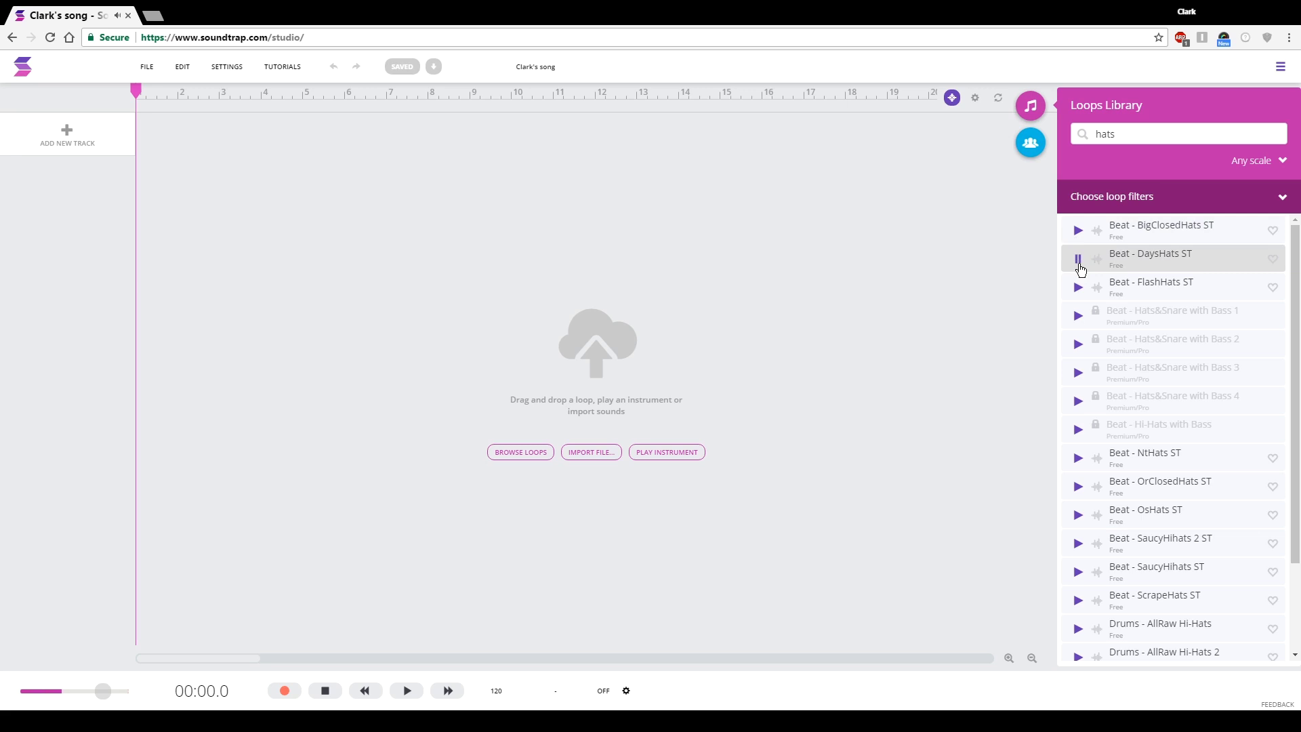
click(1079, 488)
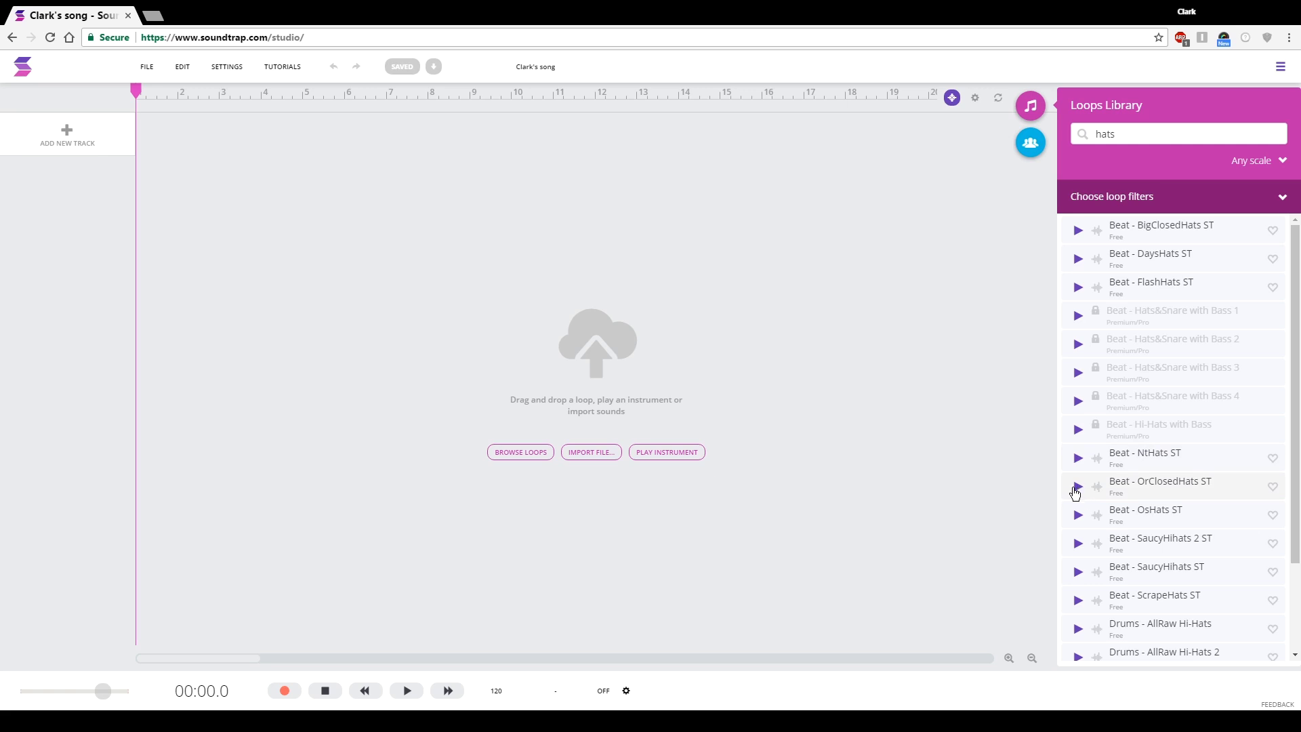
click(1074, 489)
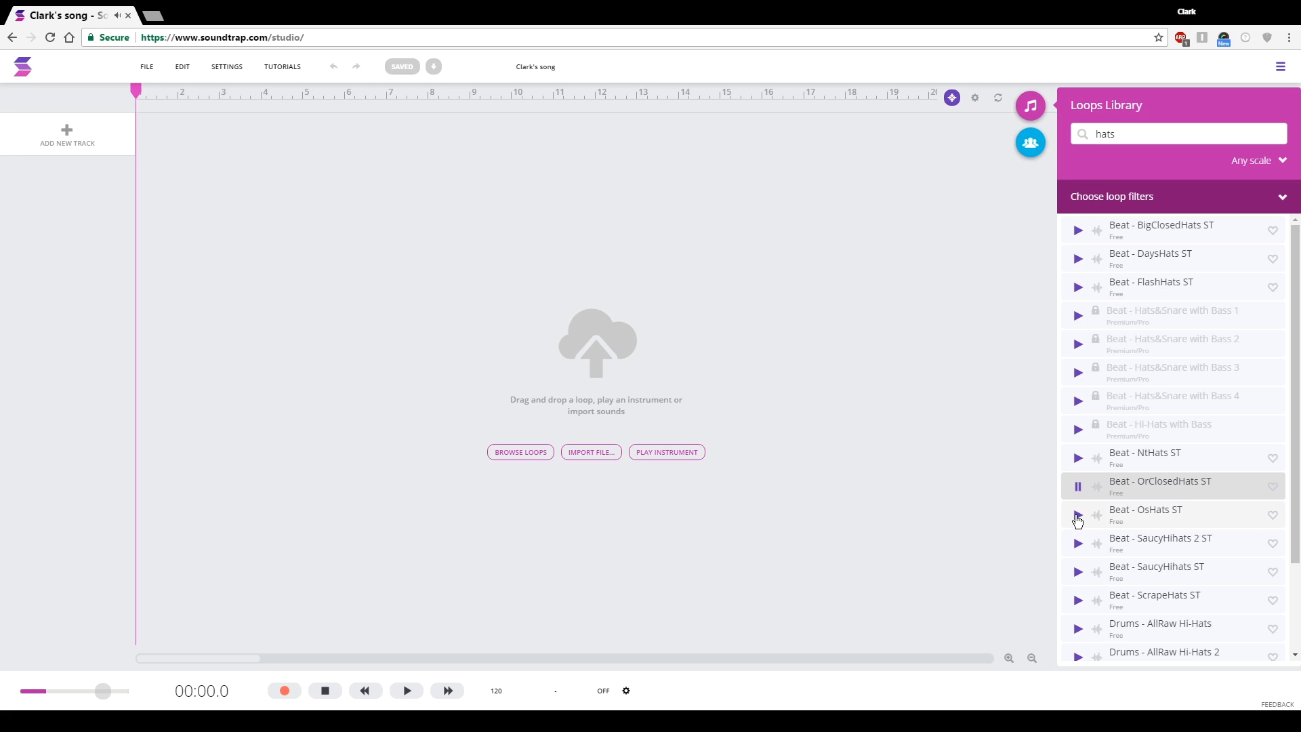
click(1077, 516)
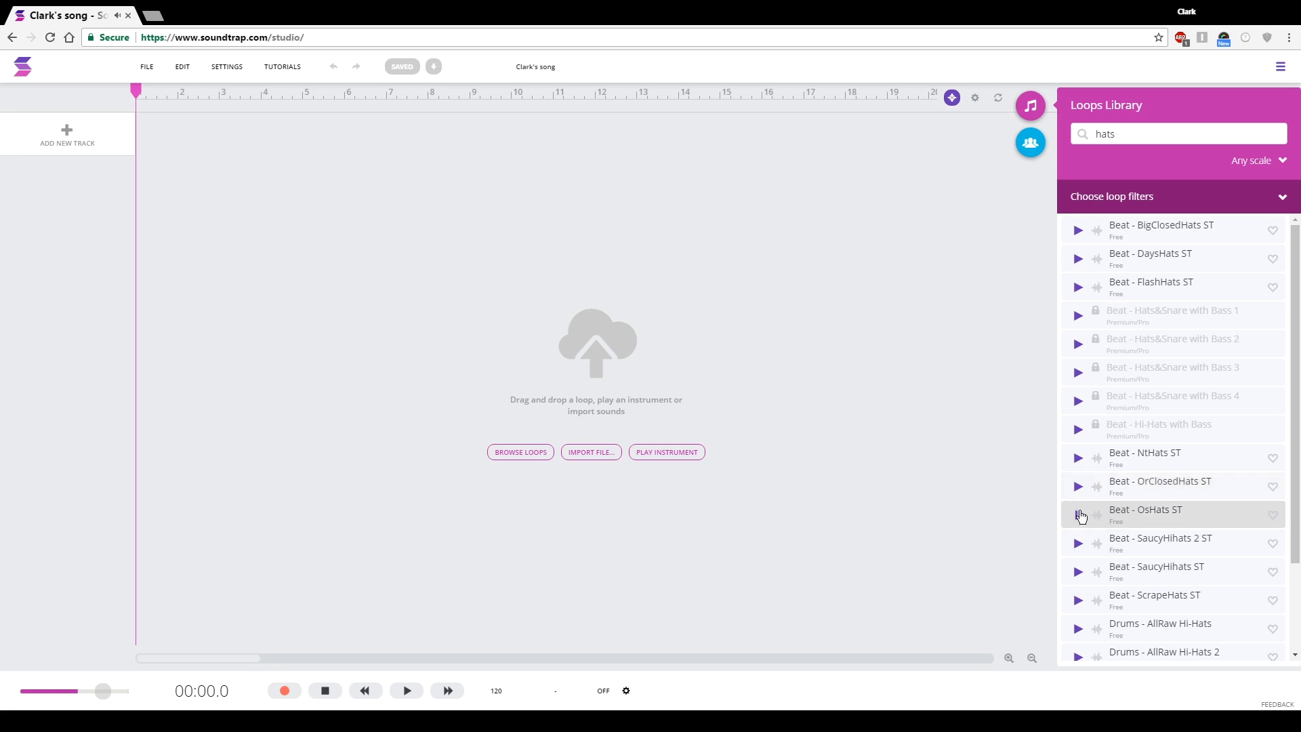
click(1078, 261)
click(1078, 260)
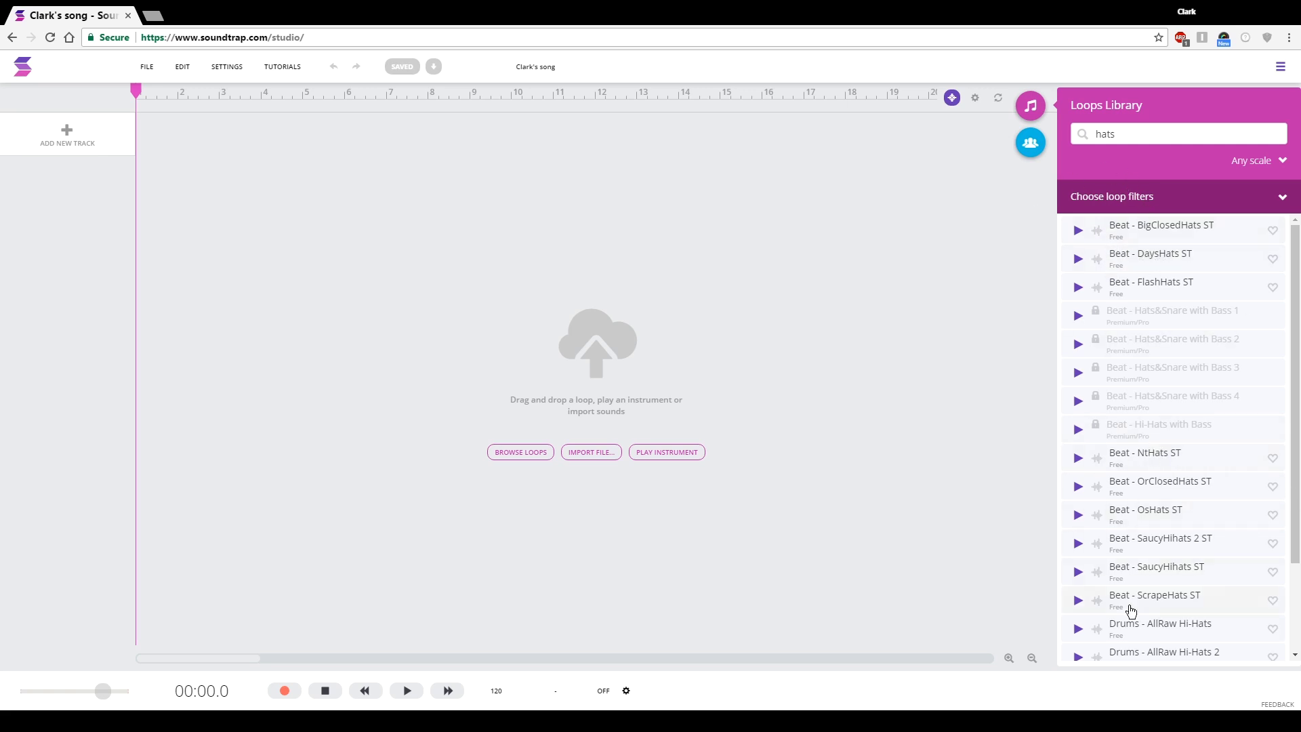
double_click(1153, 261)
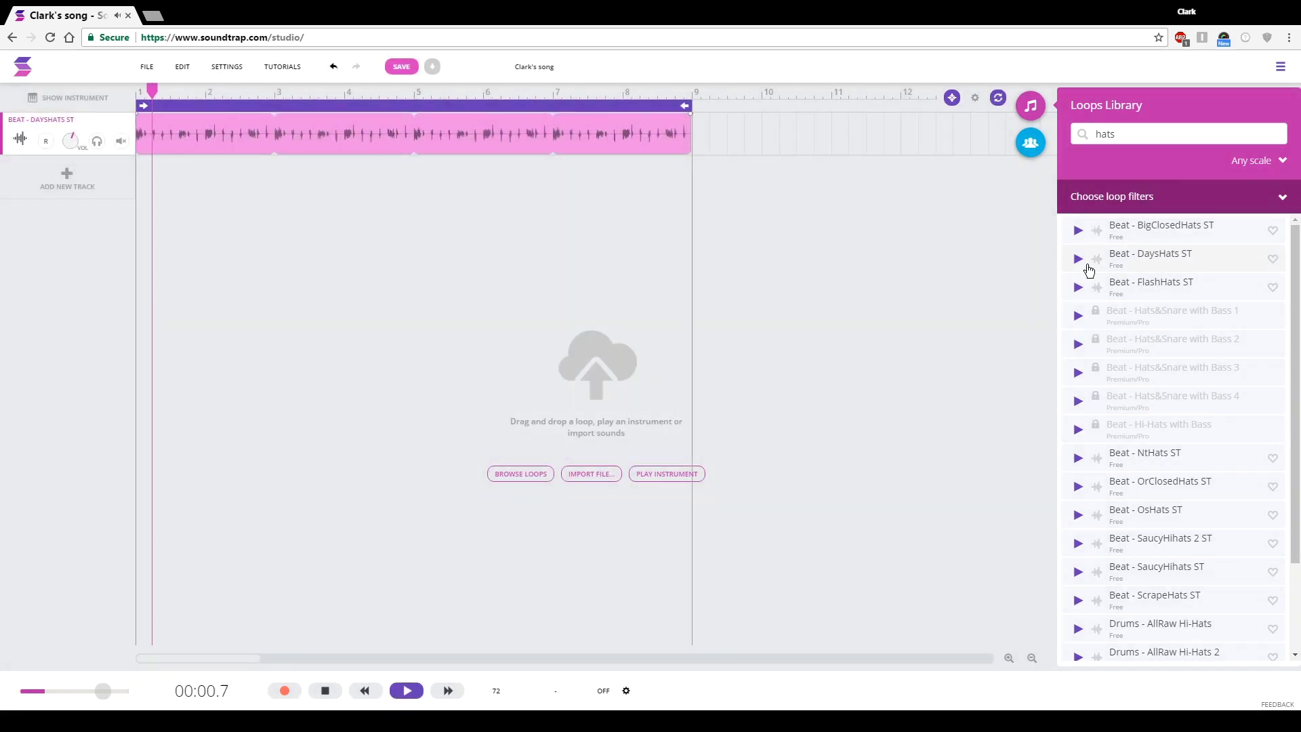
- Stop playback, loop bars 1 to 9 with cycle on, and return the playhead to 00:00.0
key(space)
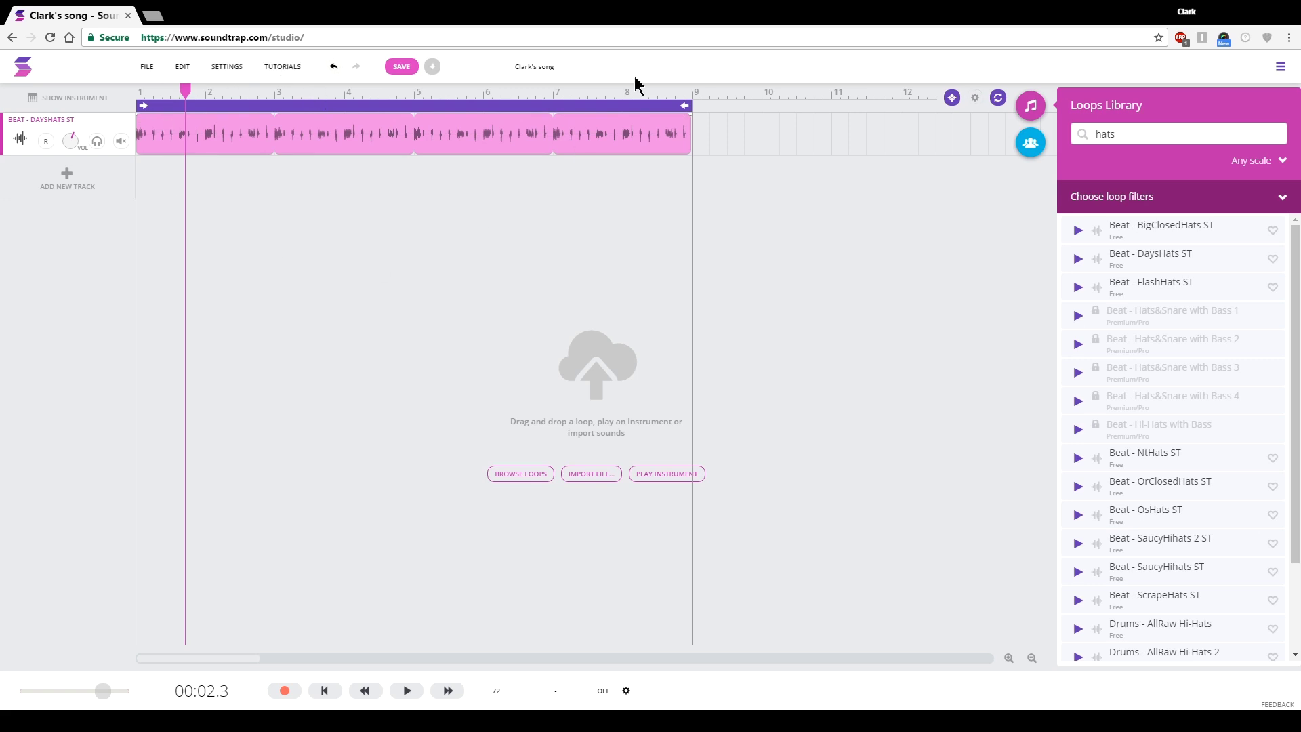
mouse_move(685, 106)
mouse_down()
mouse_move(901, 109)
mouse_move(693, 113)
mouse_up()
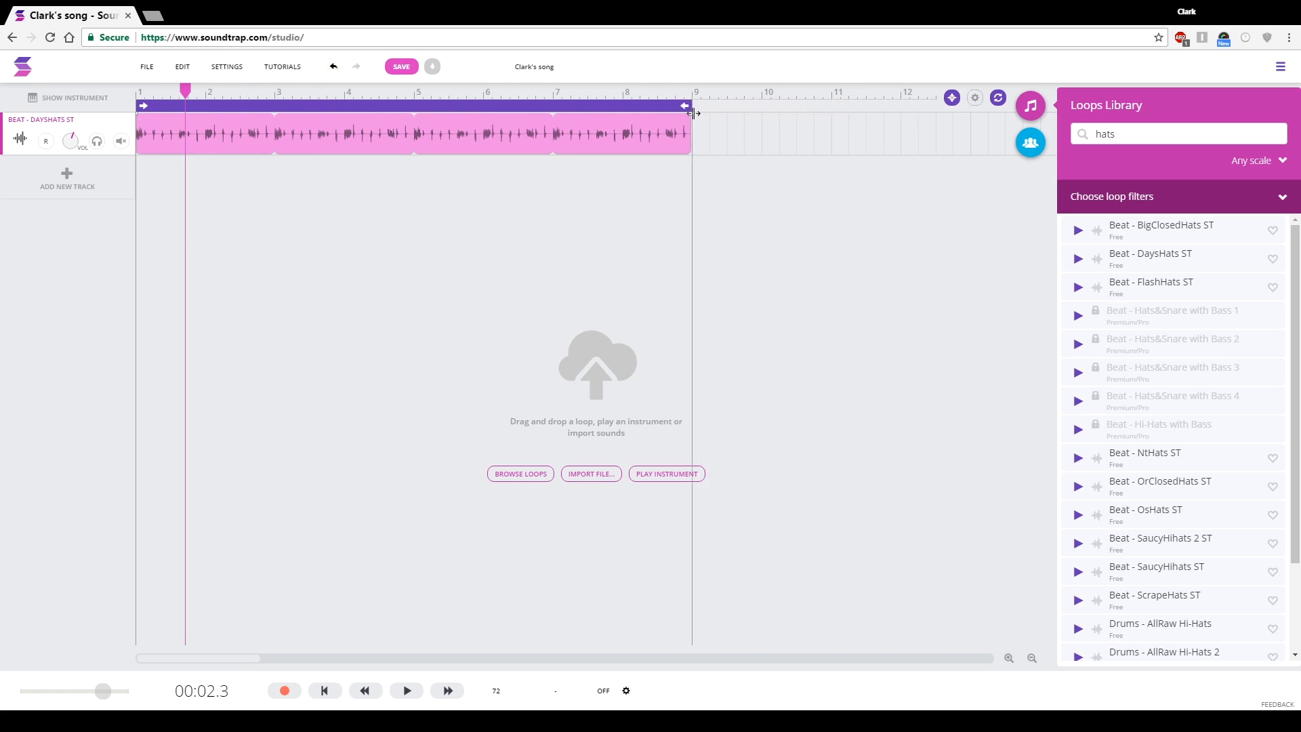
click(588, 107)
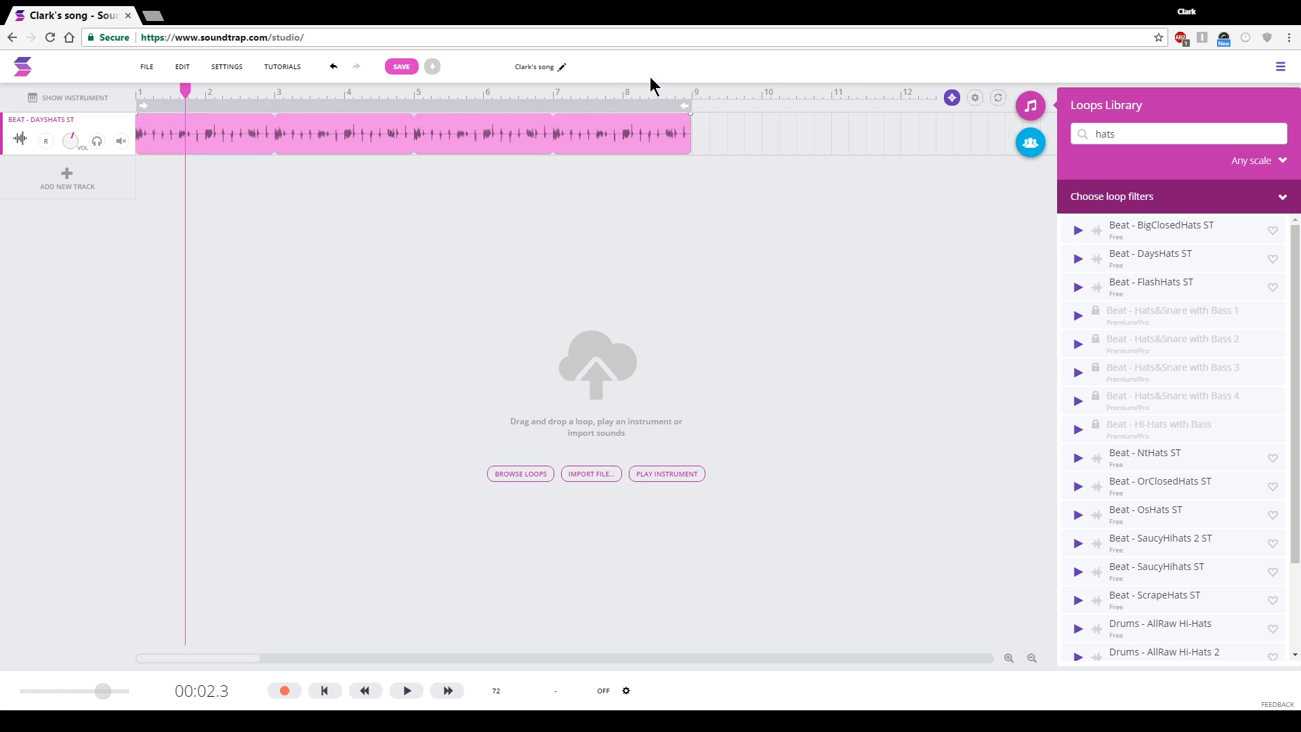
click(559, 100)
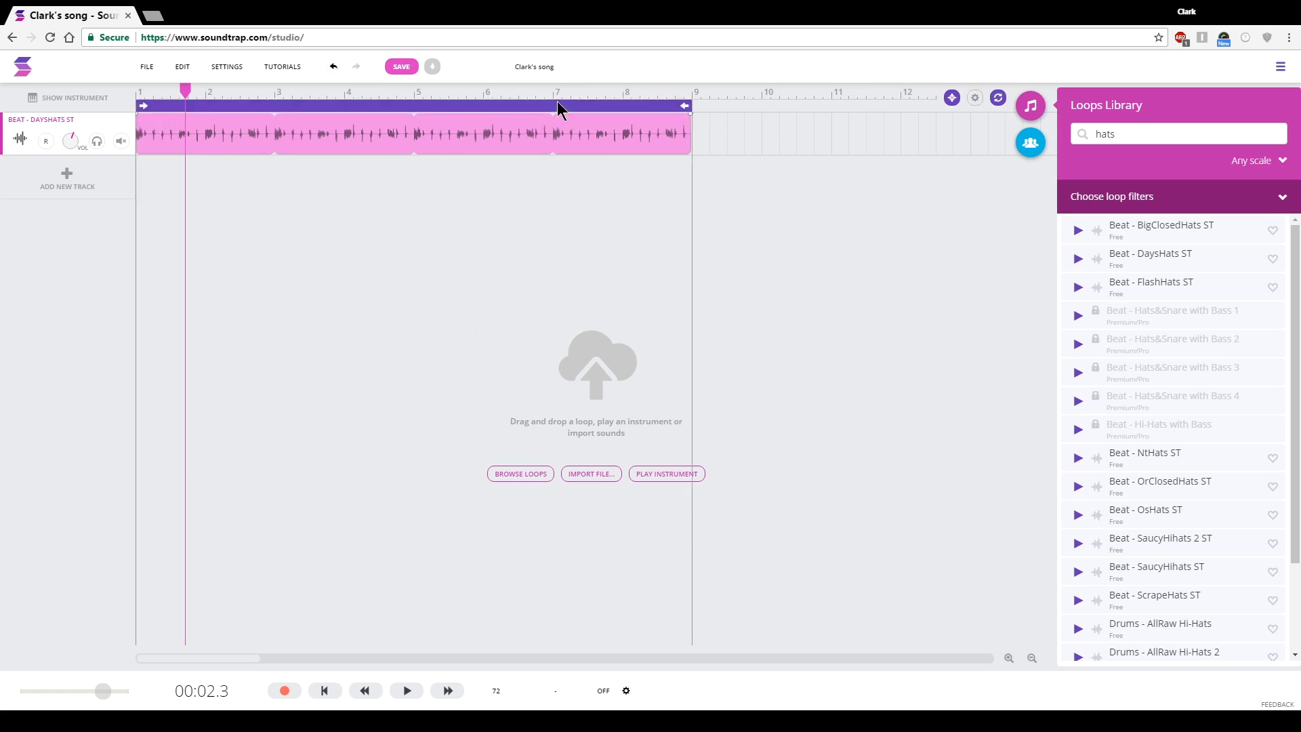
click(320, 696)
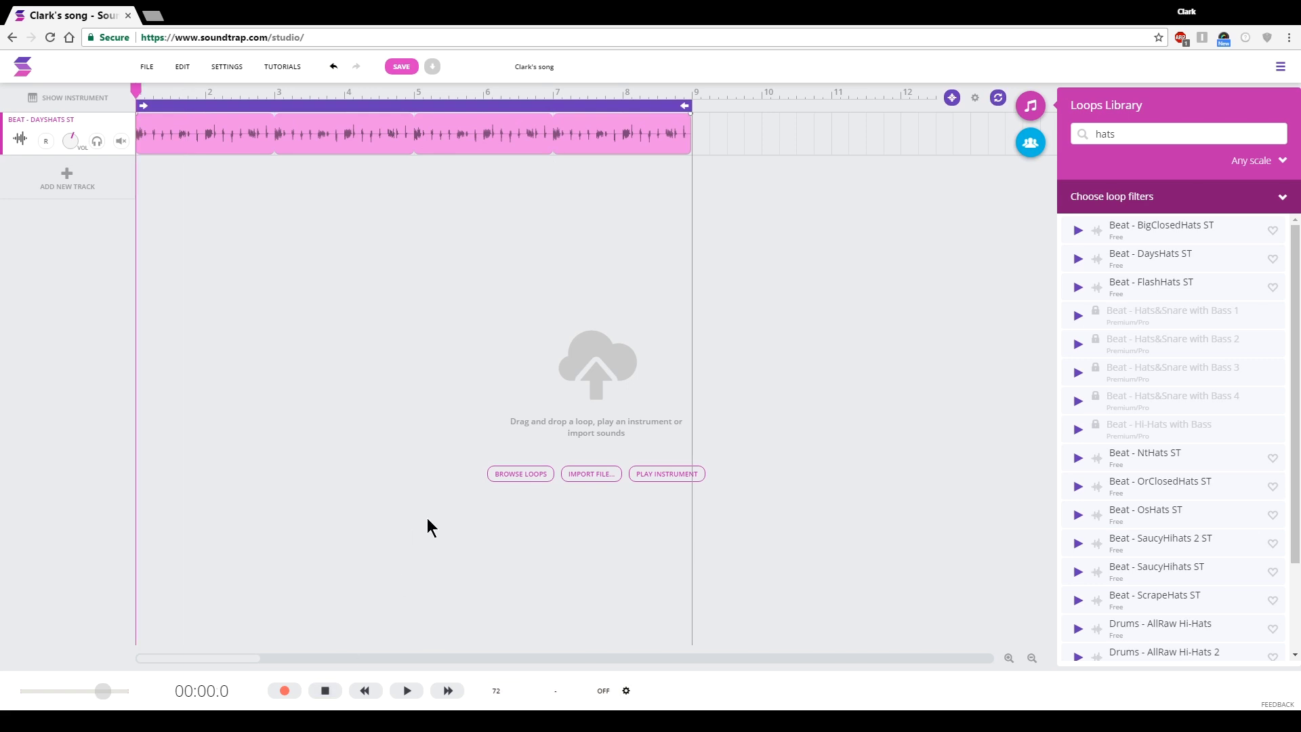